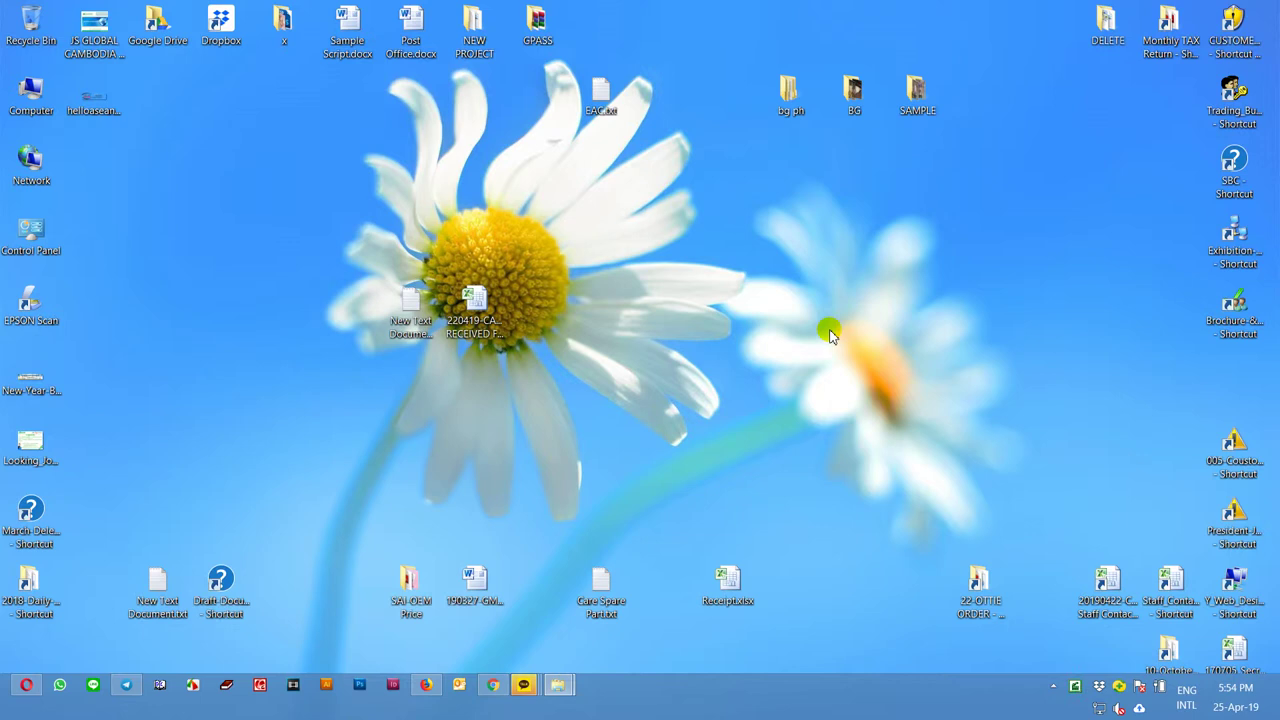
# Browse drive D: to the COSMETIC PRODUCT folder inside SHARE-INTERNAL > Draft-Document
pyautogui.press('super+e')
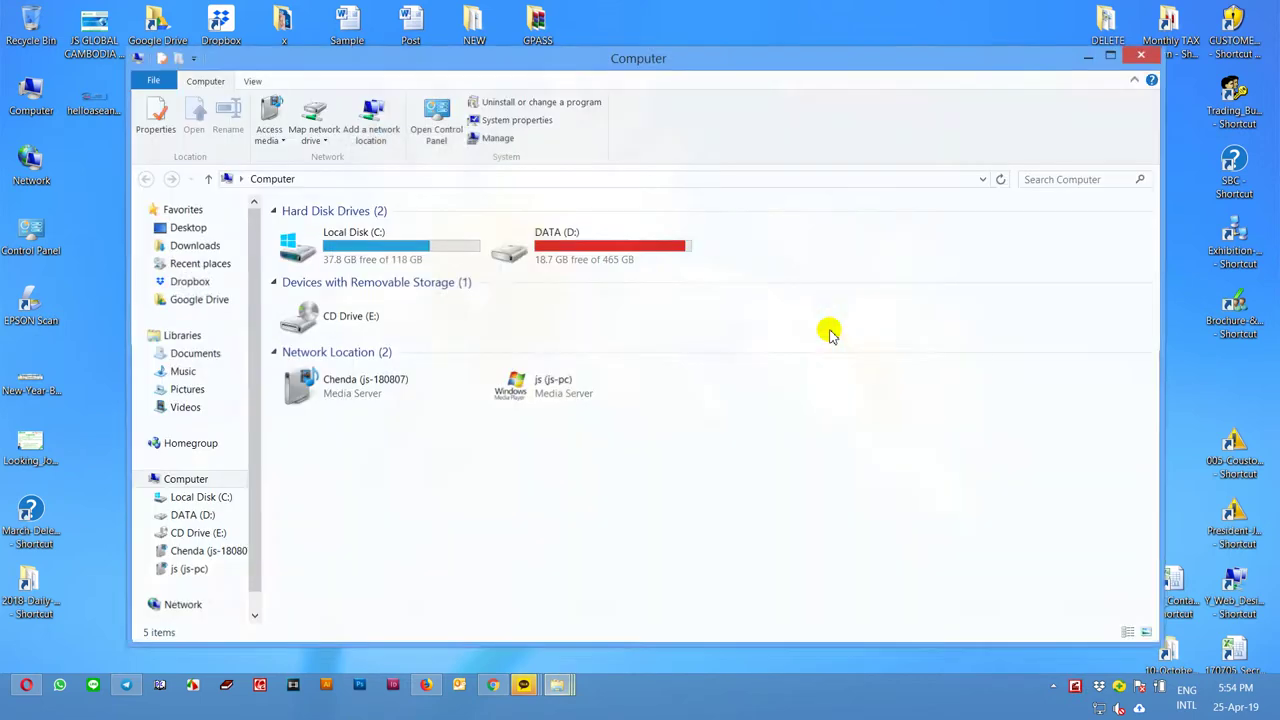
pyautogui.doubleClick(597, 232)
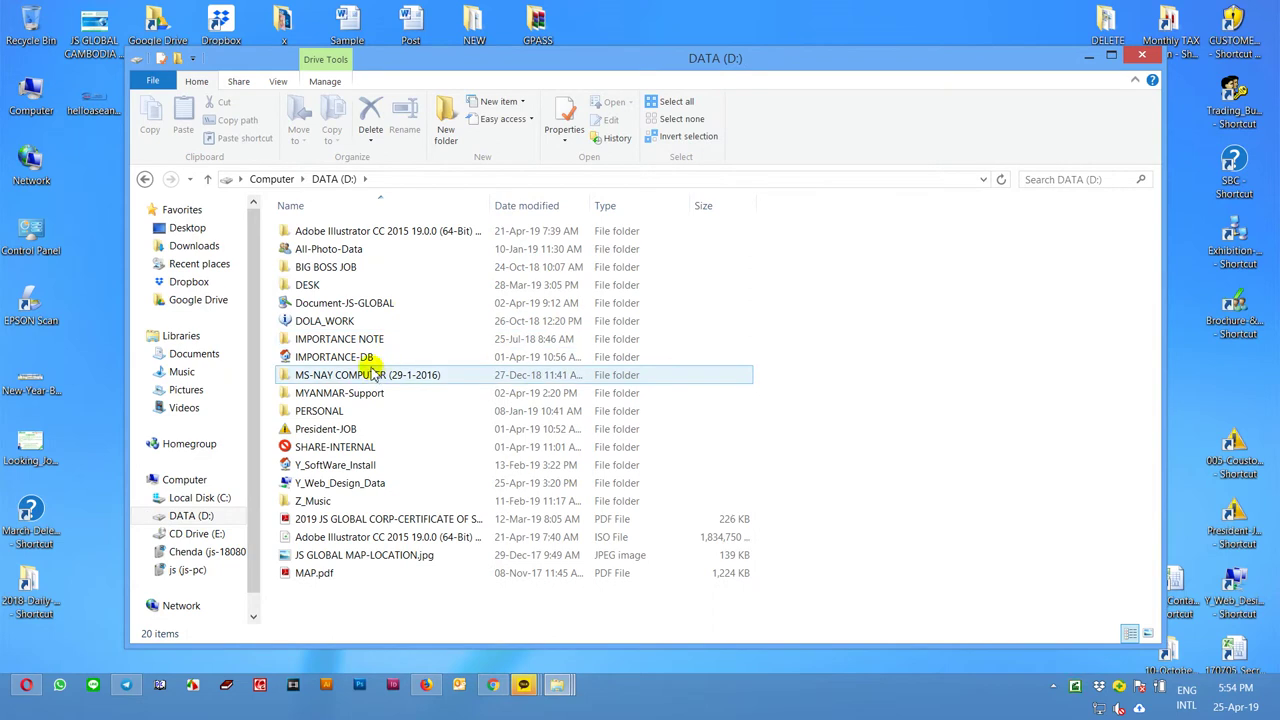
pyautogui.doubleClick(355, 447)
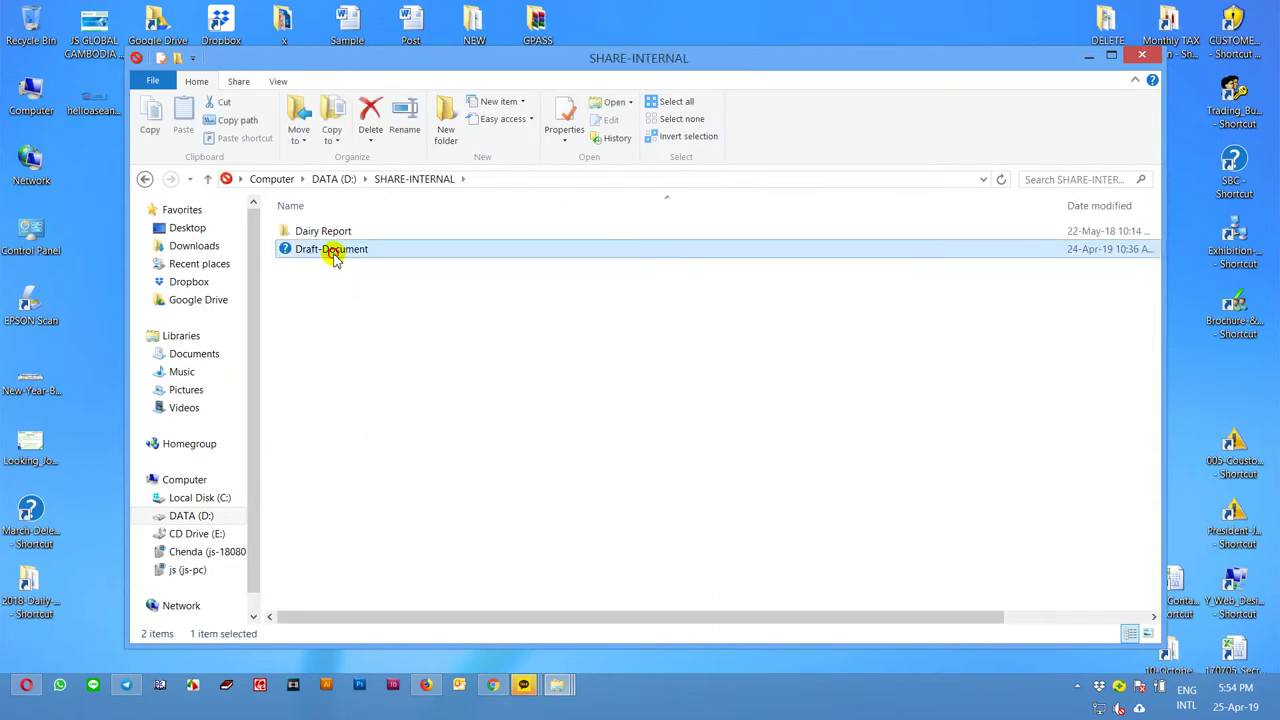
pyautogui.doubleClick(334, 250)
pyautogui.doubleClick(310, 321)
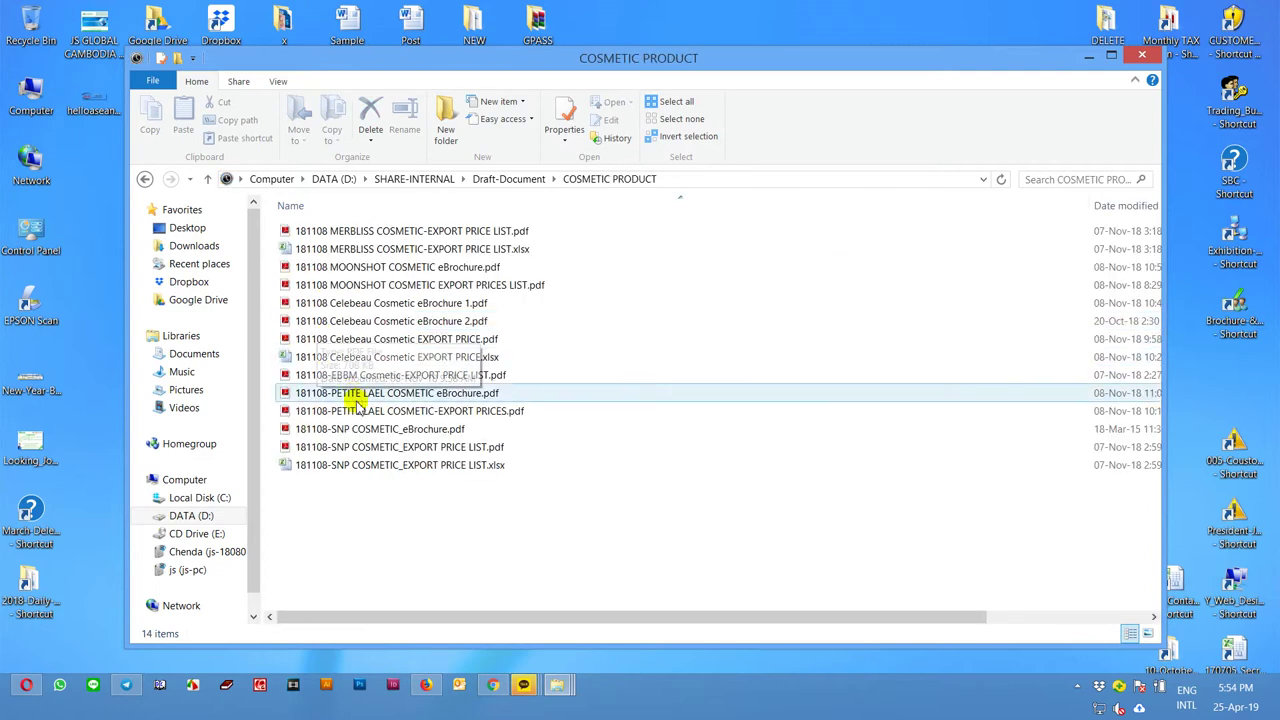
# Return to the root of drive D: and open the FAMILY folder inside PERSONAL
pyautogui.click(145, 179)
pyautogui.click(145, 179)
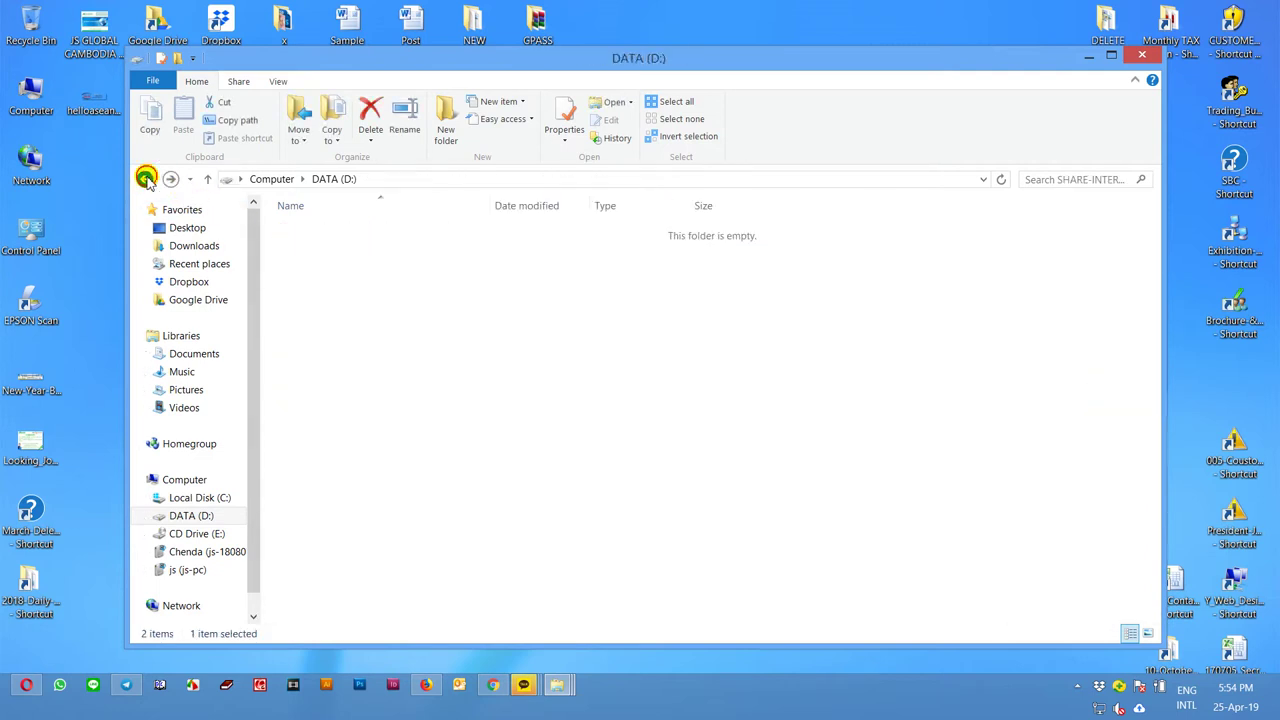
pyautogui.click(145, 179)
pyautogui.doubleClick(340, 411)
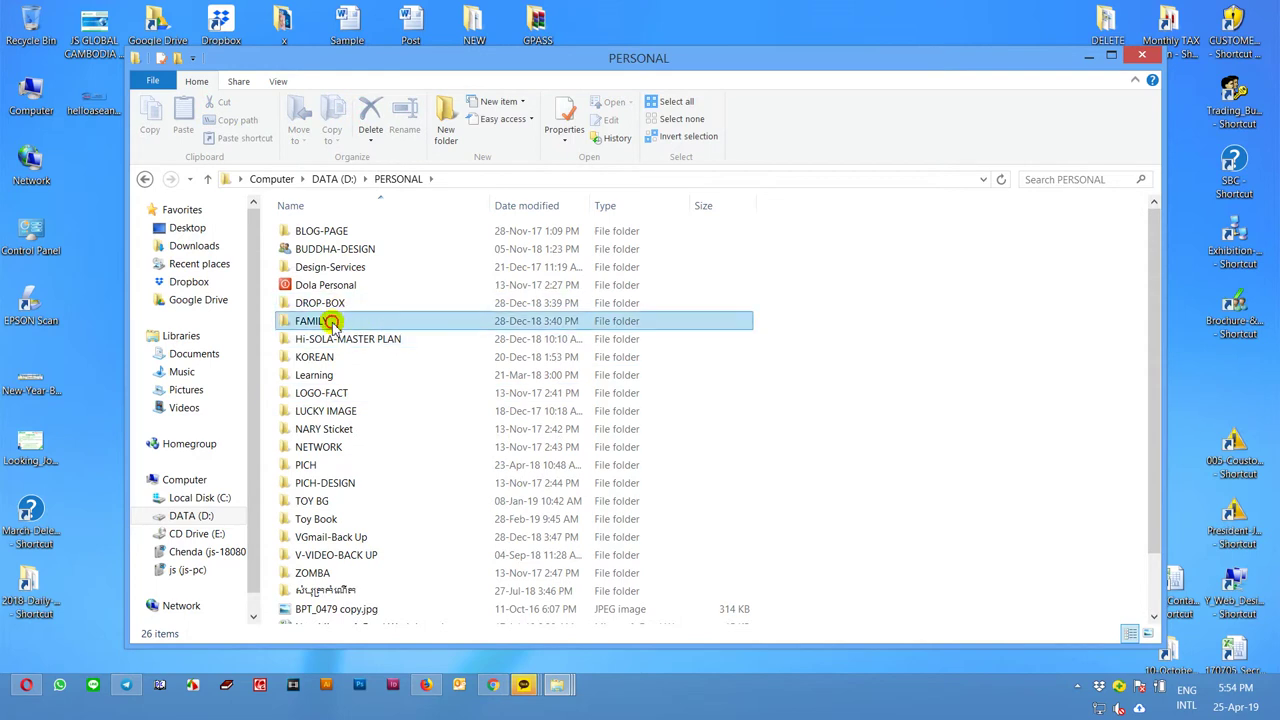
pyautogui.doubleClick(331, 320)
# Look through several subfolders of FAMILY, including the nested family photo folders and WEDD, returning to FAMILY
pyautogui.doubleClick(337, 291)
pyautogui.doubleClick(337, 295)
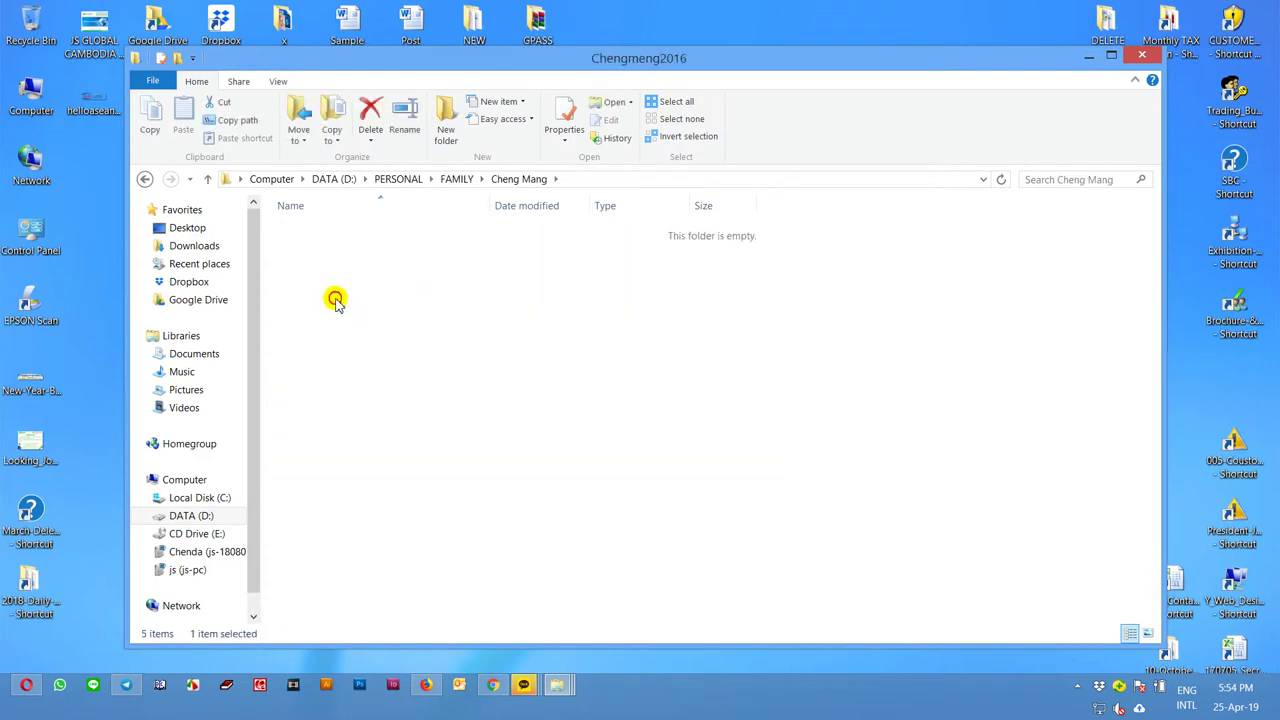
pyautogui.doubleClick(145, 179)
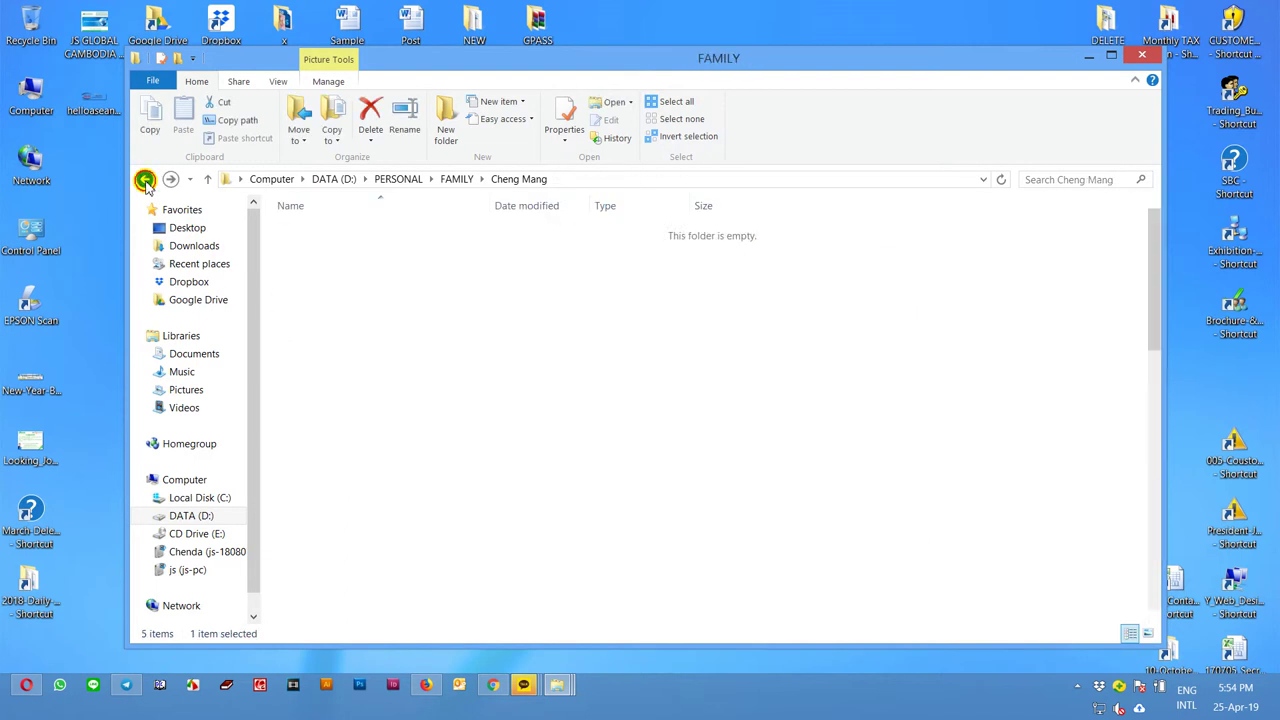
pyautogui.doubleClick(306, 409)
pyautogui.click(145, 179)
pyautogui.doubleClick(348, 486)
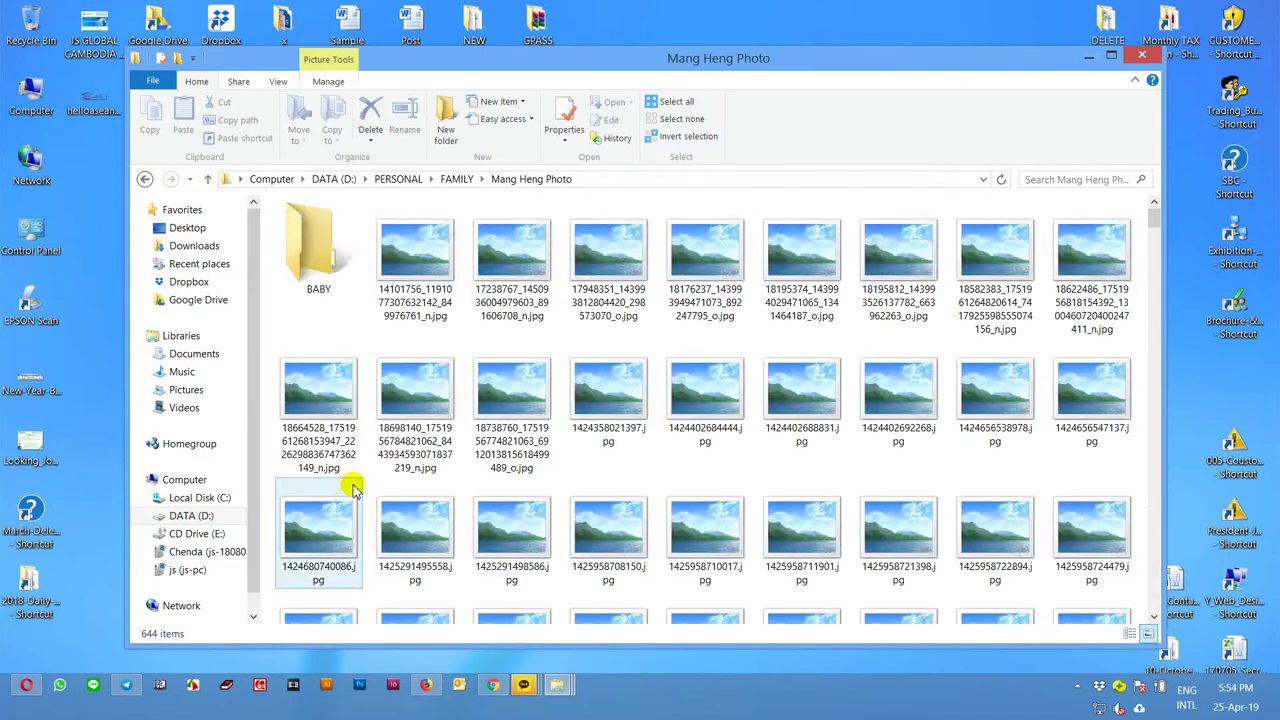
pyautogui.click(145, 179)
pyautogui.scroll(-2, 392, 456)
pyautogui.doubleClick(337, 435)
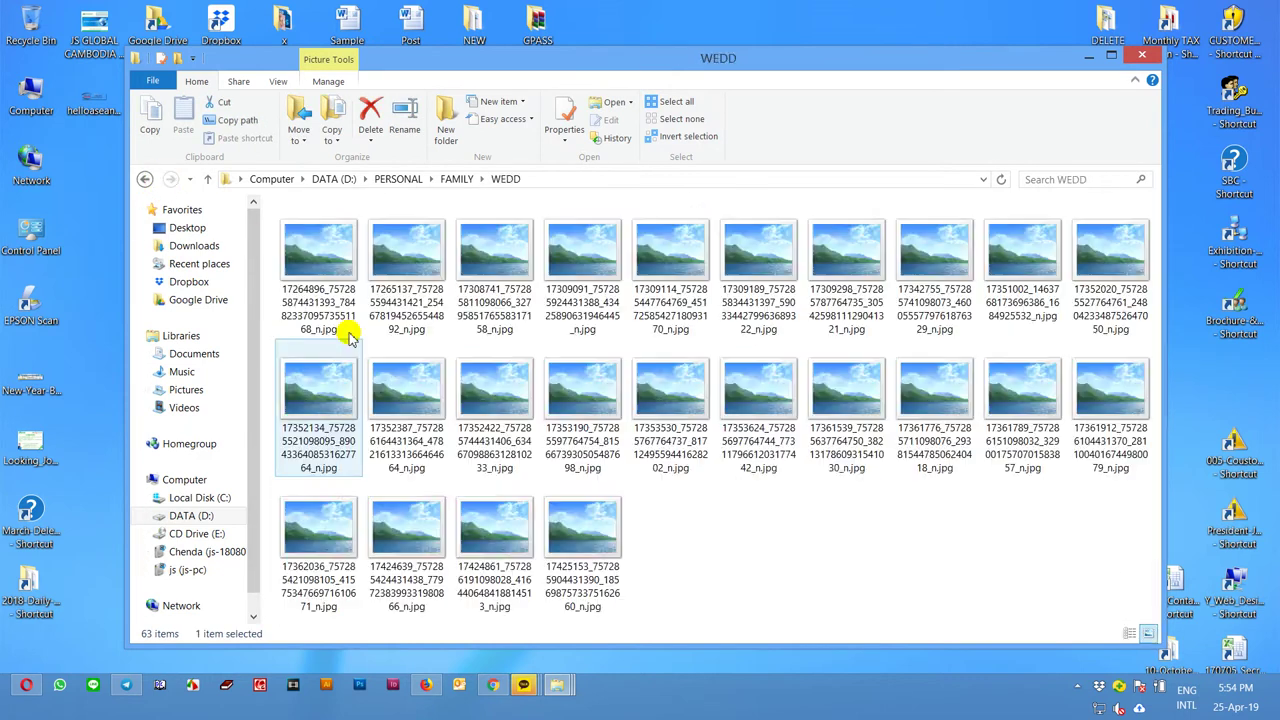
pyautogui.click(145, 179)
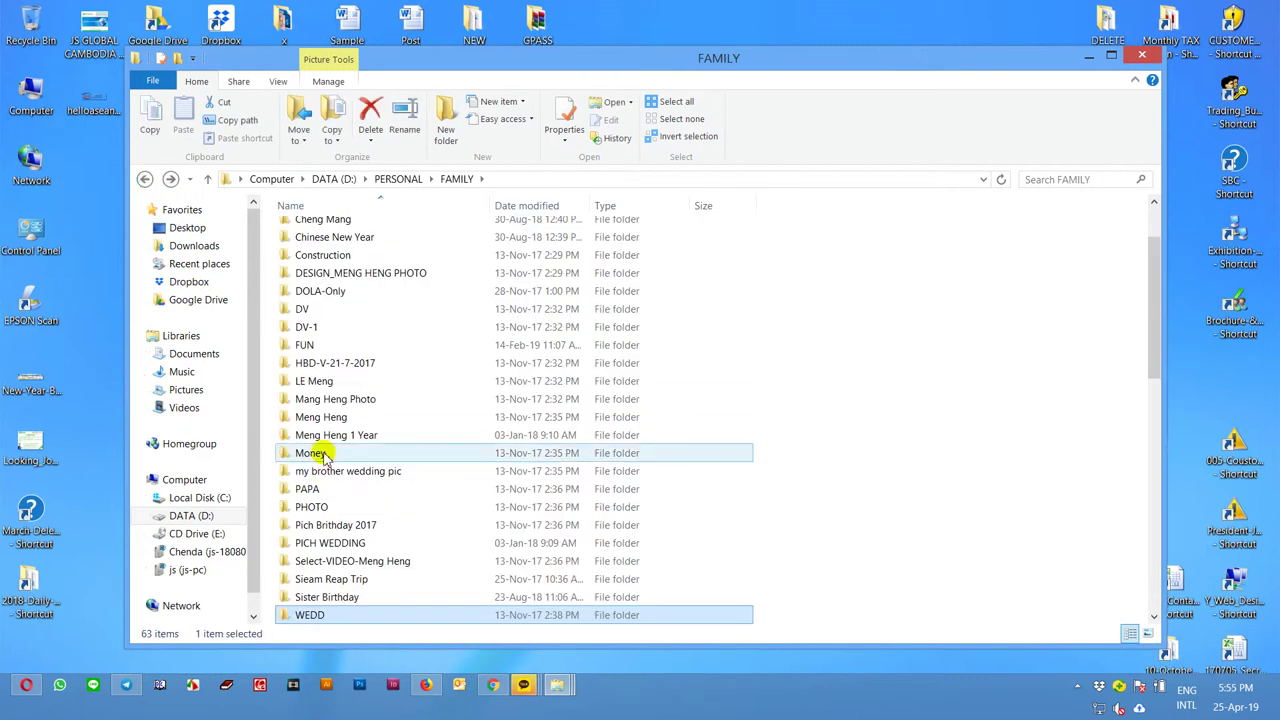
# Look into the Brother folder inside "my brother wedding pic" and return to the FAMILY folder
pyautogui.doubleClick(323, 472)
pyautogui.doubleClick(406, 240)
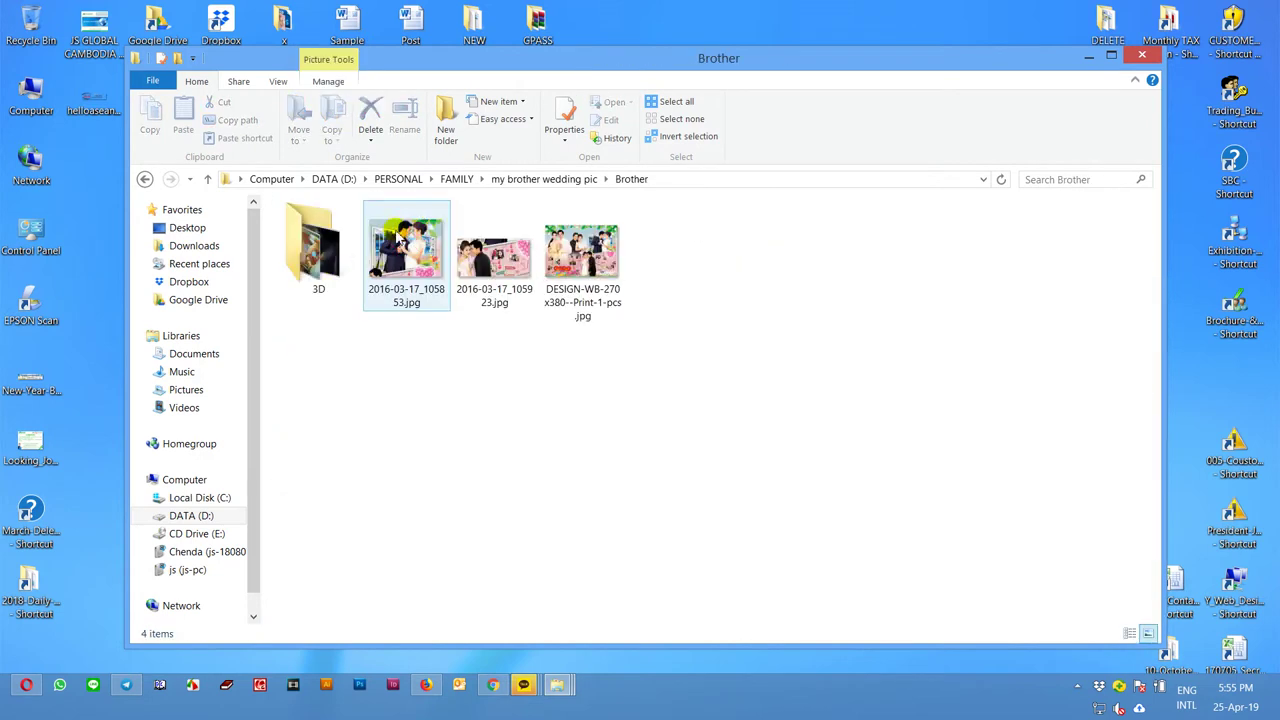
pyautogui.click(146, 179)
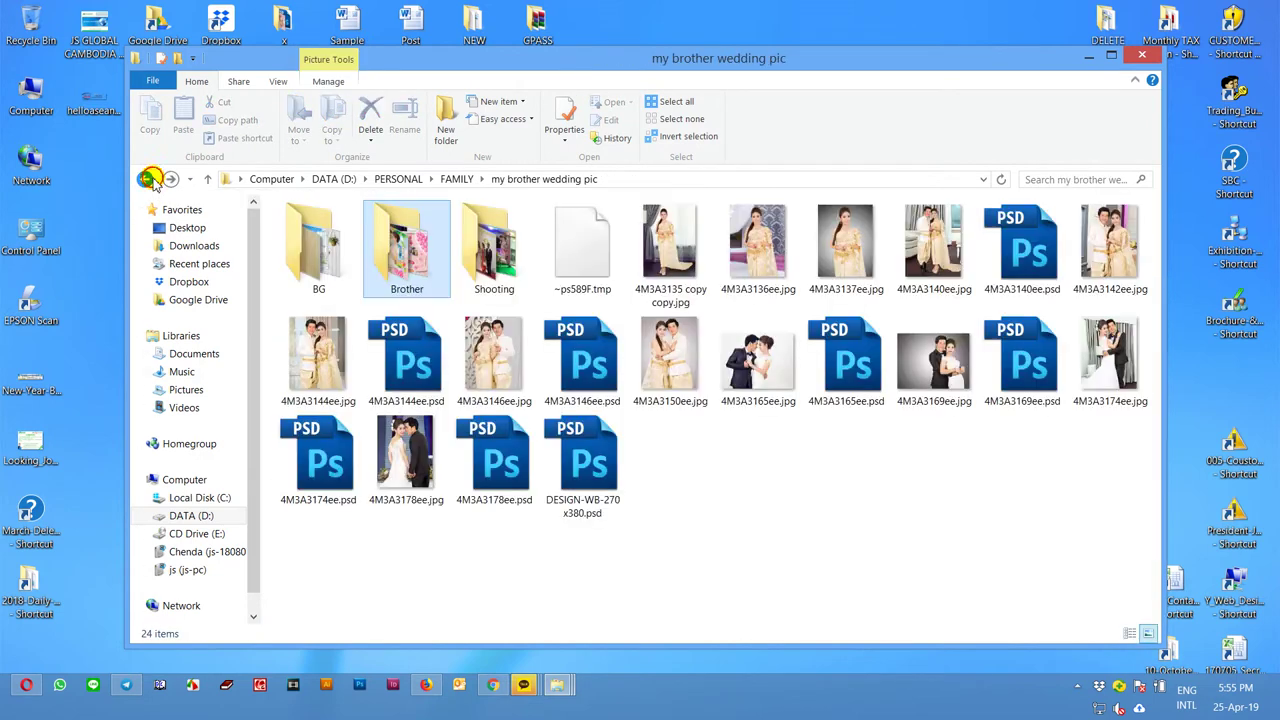
pyautogui.click(146, 179)
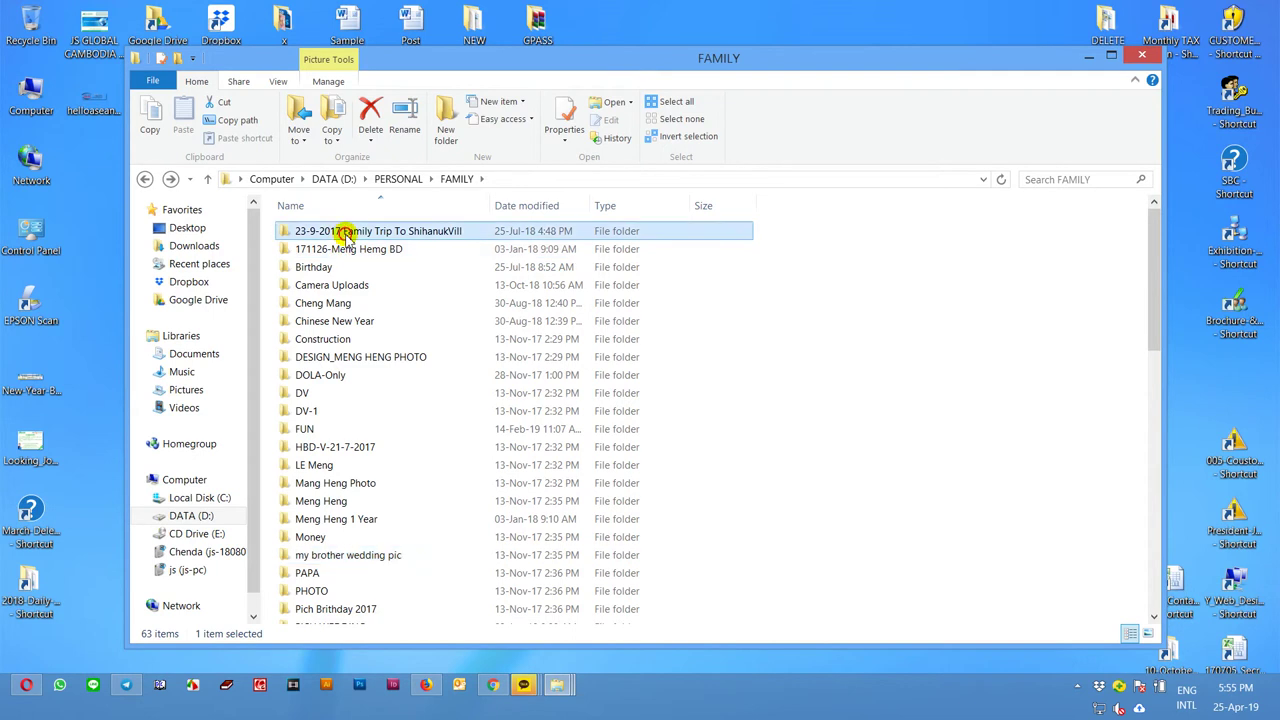
# Check the 23-9-2017 family trip folder and return to the PERSONAL folder
pyautogui.doubleClick(337, 231)
pyautogui.click(144, 179)
pyautogui.click(144, 179)
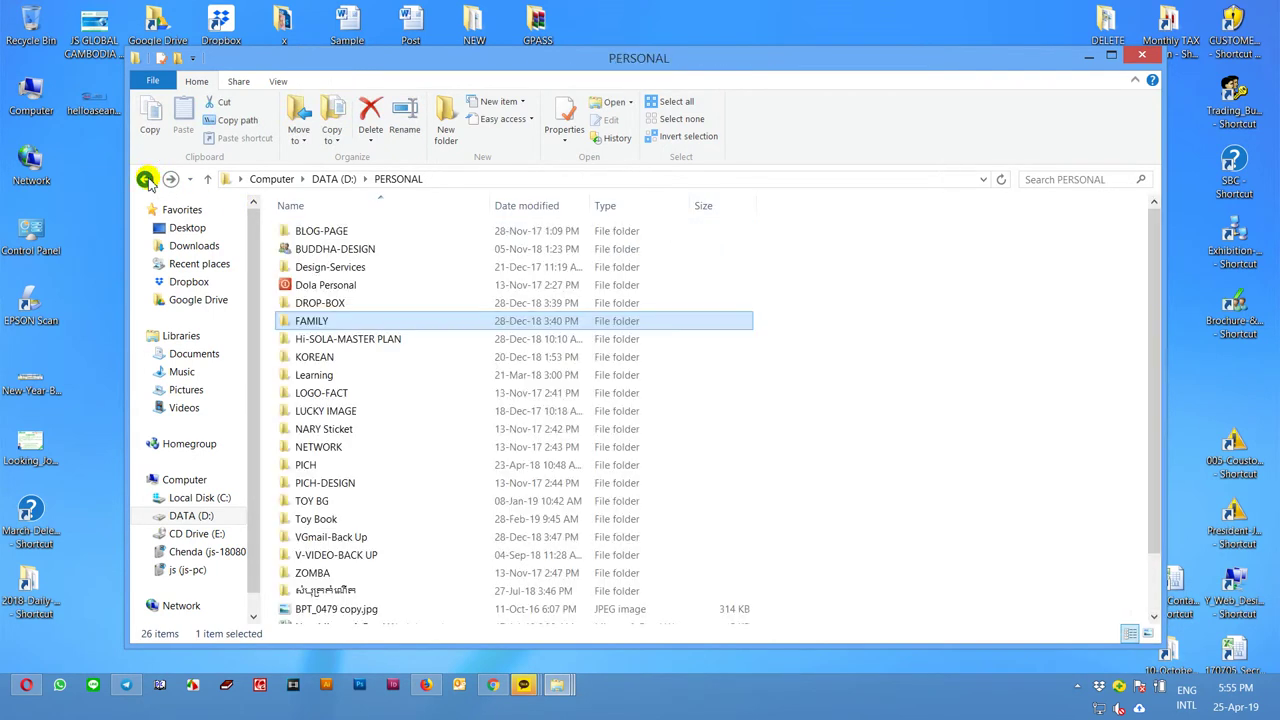
# View the contents of BLOG-PAGE > DATABASE-WEBSITE > LEARNING+PROGRAM and return to PERSONAL
pyautogui.click(337, 230)
pyautogui.doubleClick(337, 230)
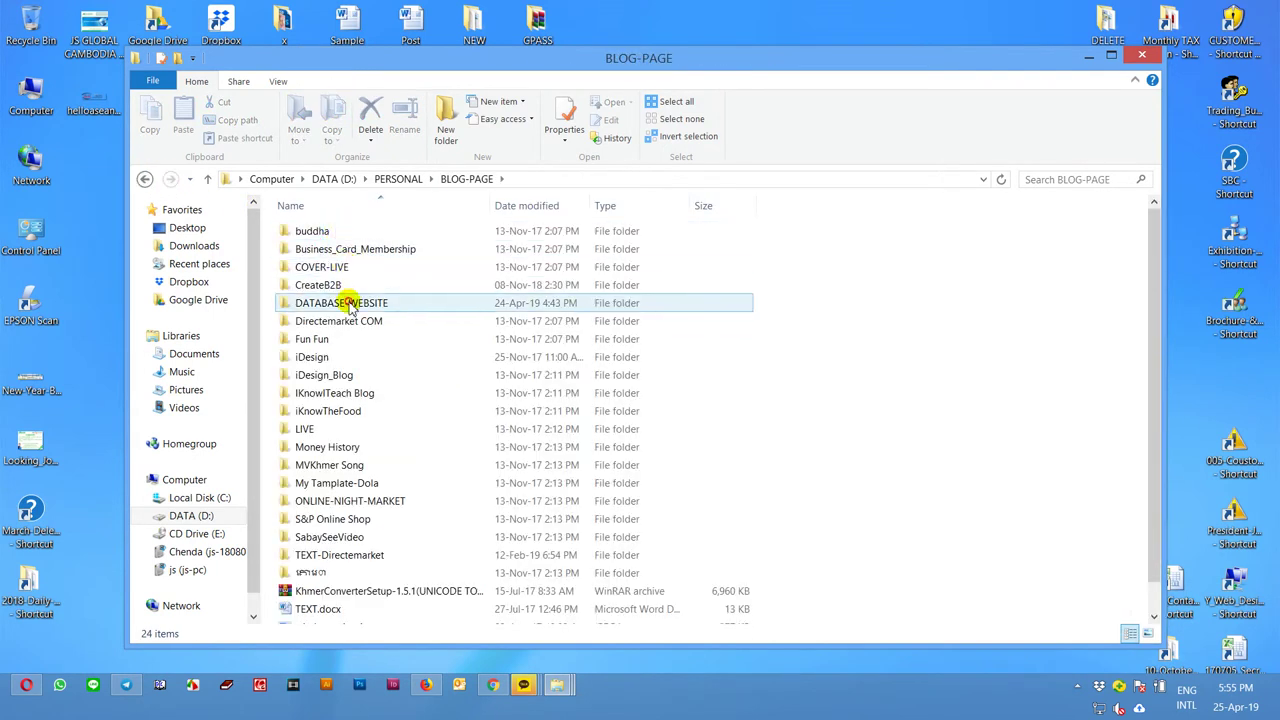
pyautogui.doubleClick(348, 302)
pyautogui.doubleClick(355, 231)
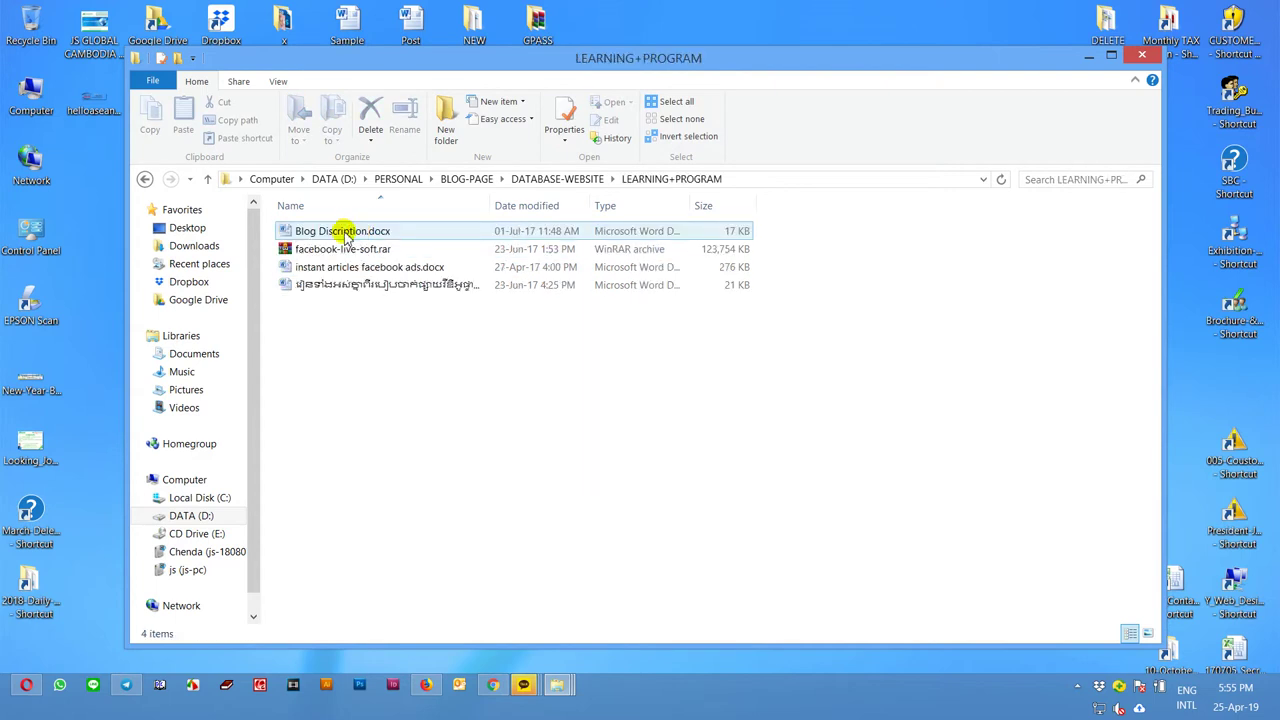
pyautogui.click(144, 179)
pyautogui.click(144, 179)
pyautogui.click(144, 179)
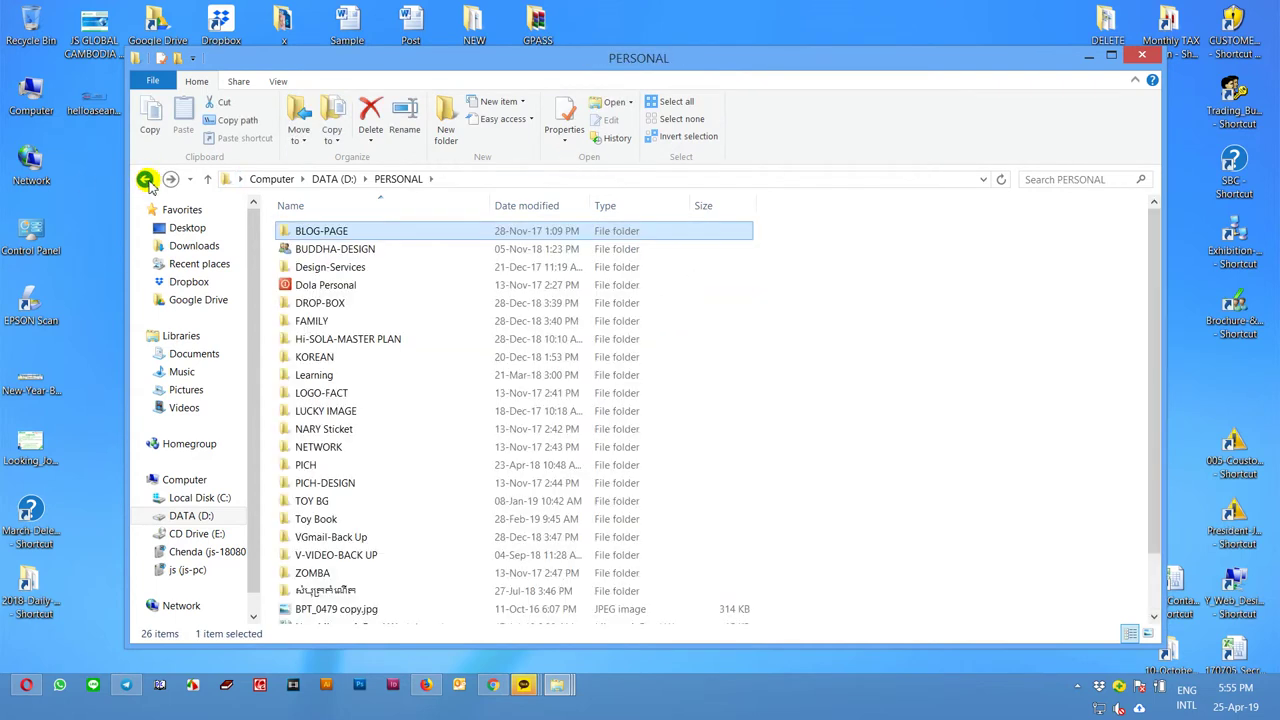
# View the hi_solfileaiandjpg folder inside Hi-SOLA-MASTER PLAN > LABEL 500ml and go back to the root of drive D:
pyautogui.doubleClick(350, 339)
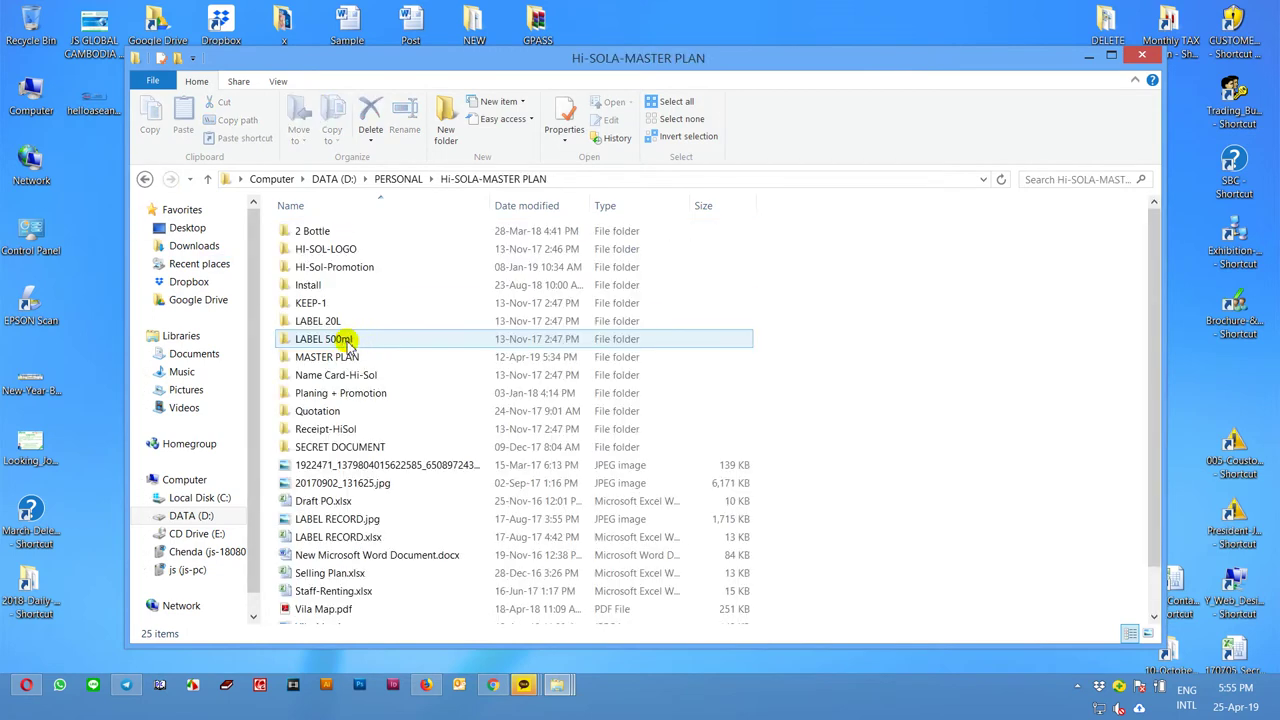
pyautogui.doubleClick(355, 341)
pyautogui.doubleClick(350, 264)
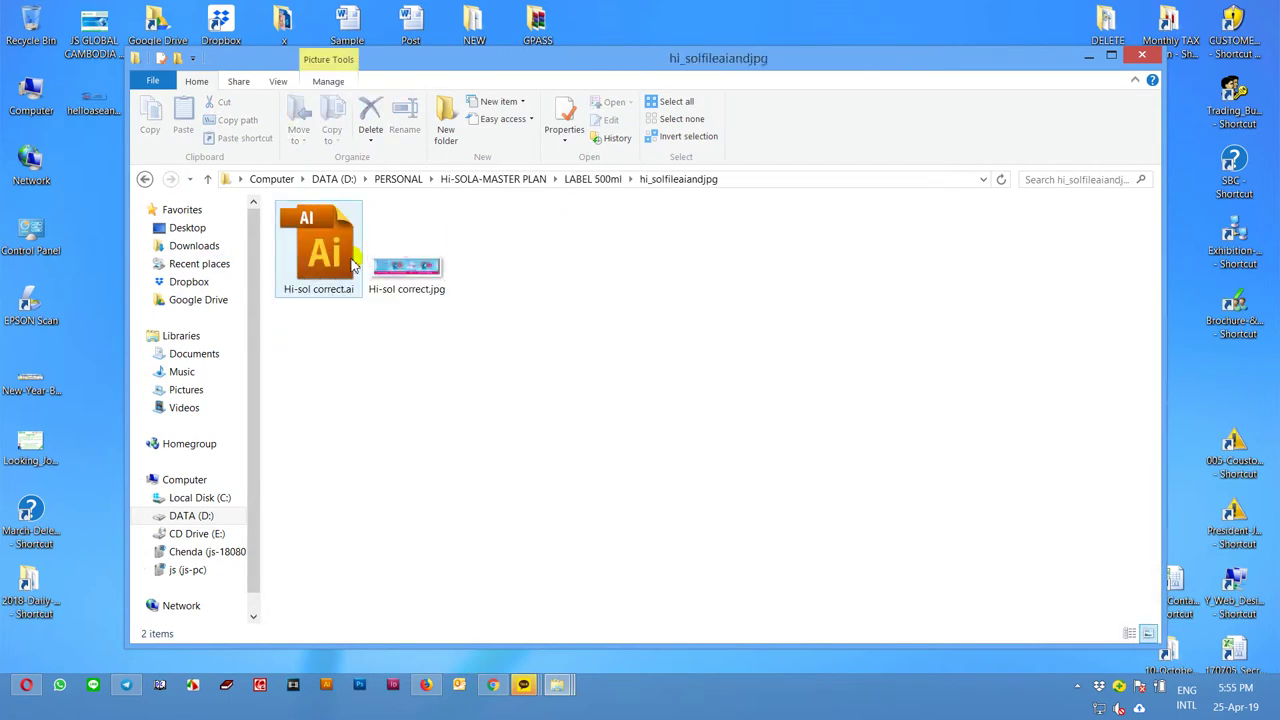
pyautogui.click(143, 179)
pyautogui.click(143, 179)
pyautogui.click(143, 179)
pyautogui.click(143, 179)
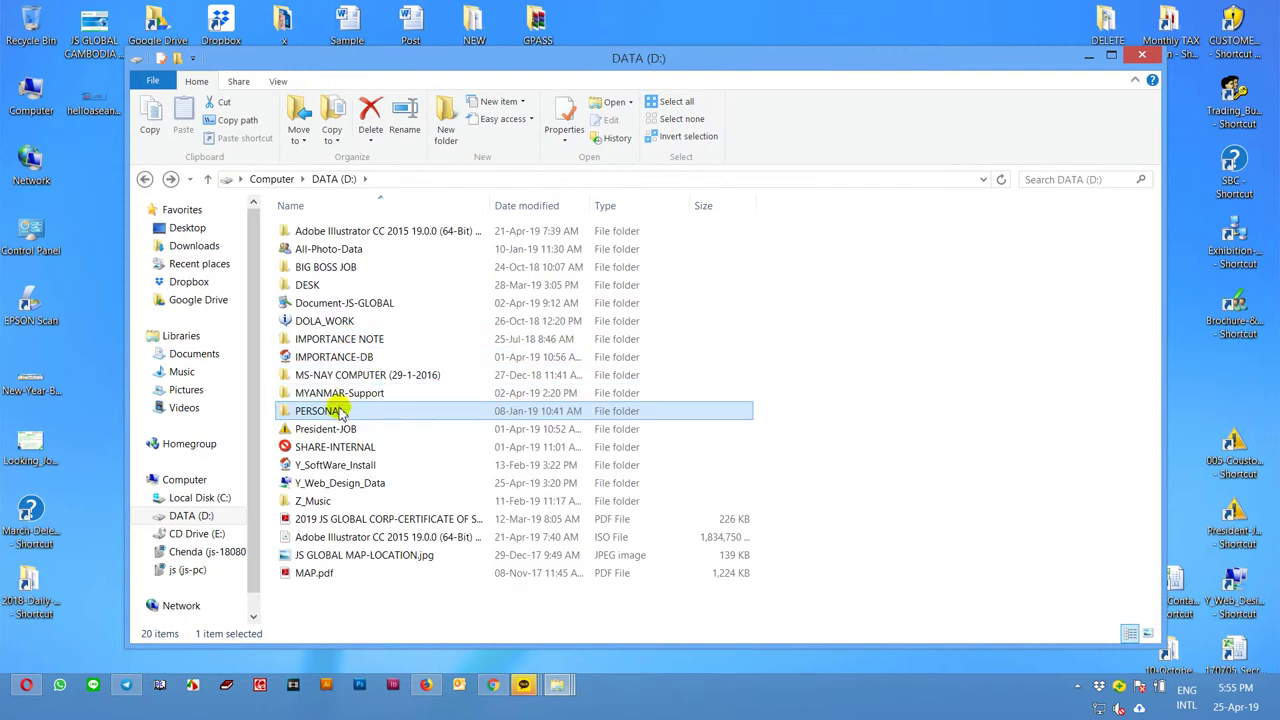
# Reopen PERSONAL and check the contents of its PICH-DESIGN and V-VIDEO-BACK UP folders
pyautogui.doubleClick(340, 414)
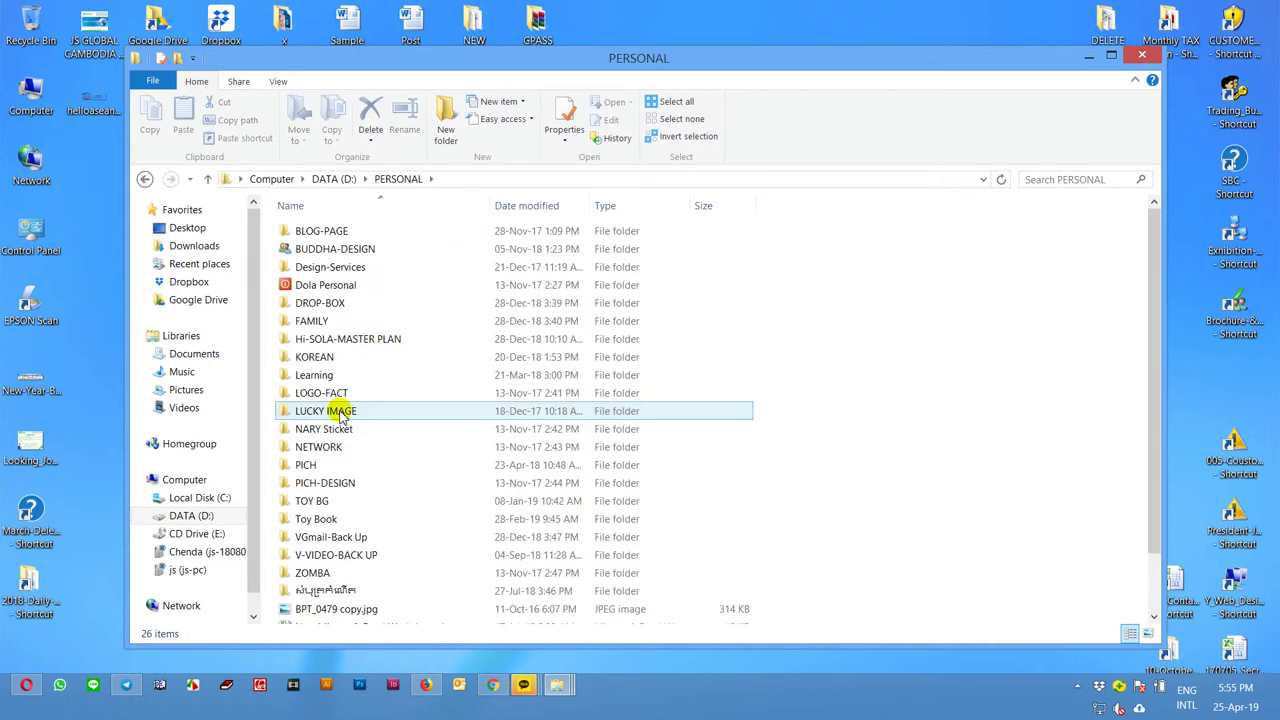
pyautogui.doubleClick(336, 486)
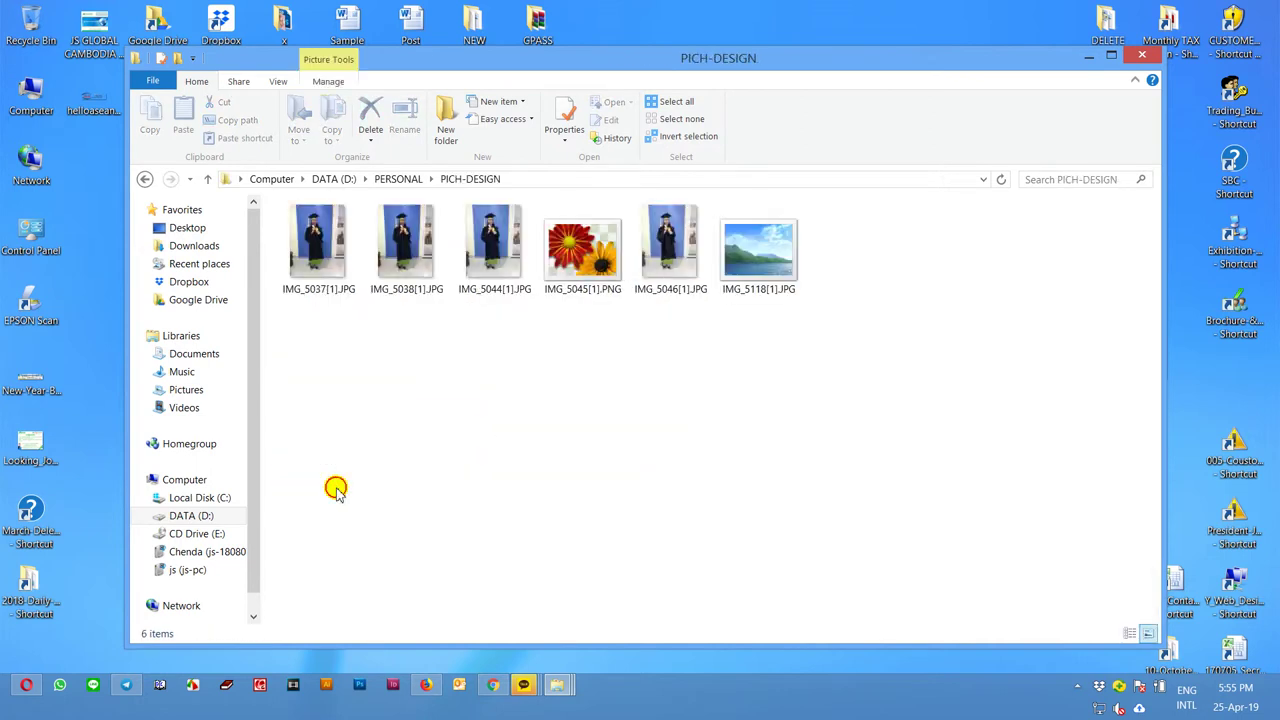
pyautogui.click(144, 178)
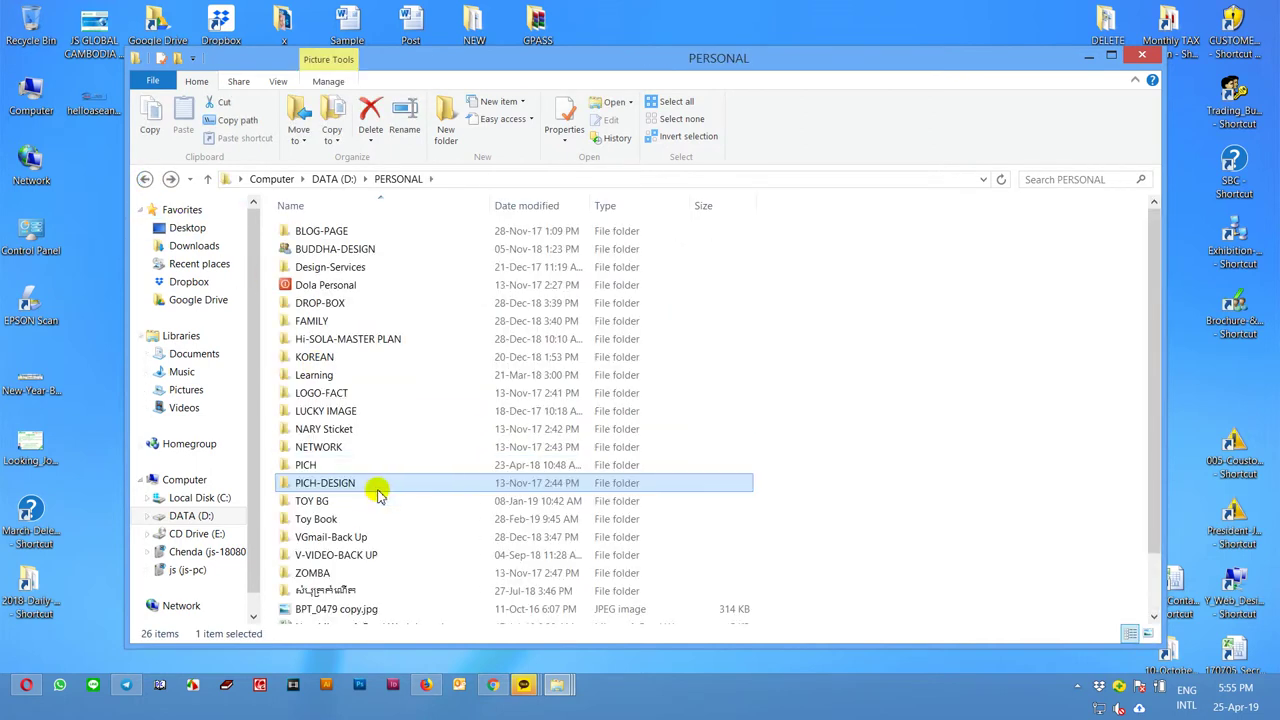
pyautogui.doubleClick(368, 556)
pyautogui.click(144, 178)
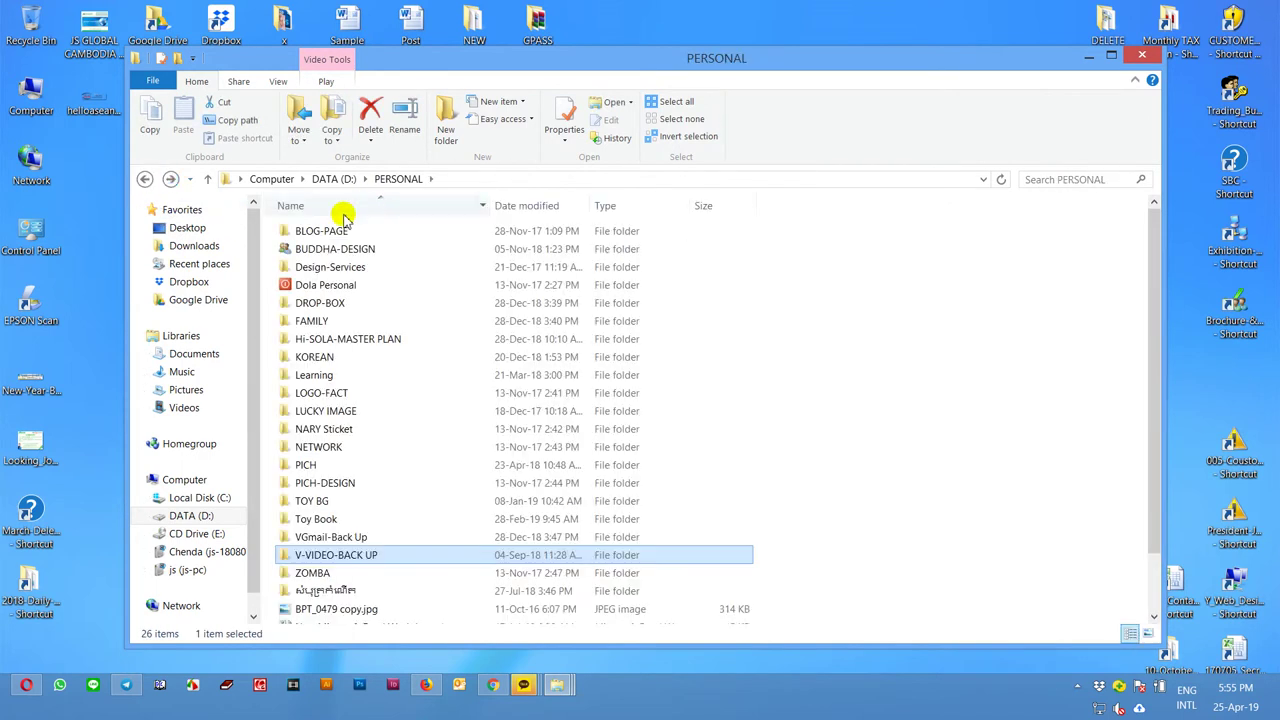
# Browse through BUDDHA-DESIGN > School-Pagodar > Bun Phca to its Print subfolder
pyautogui.doubleClick(357, 249)
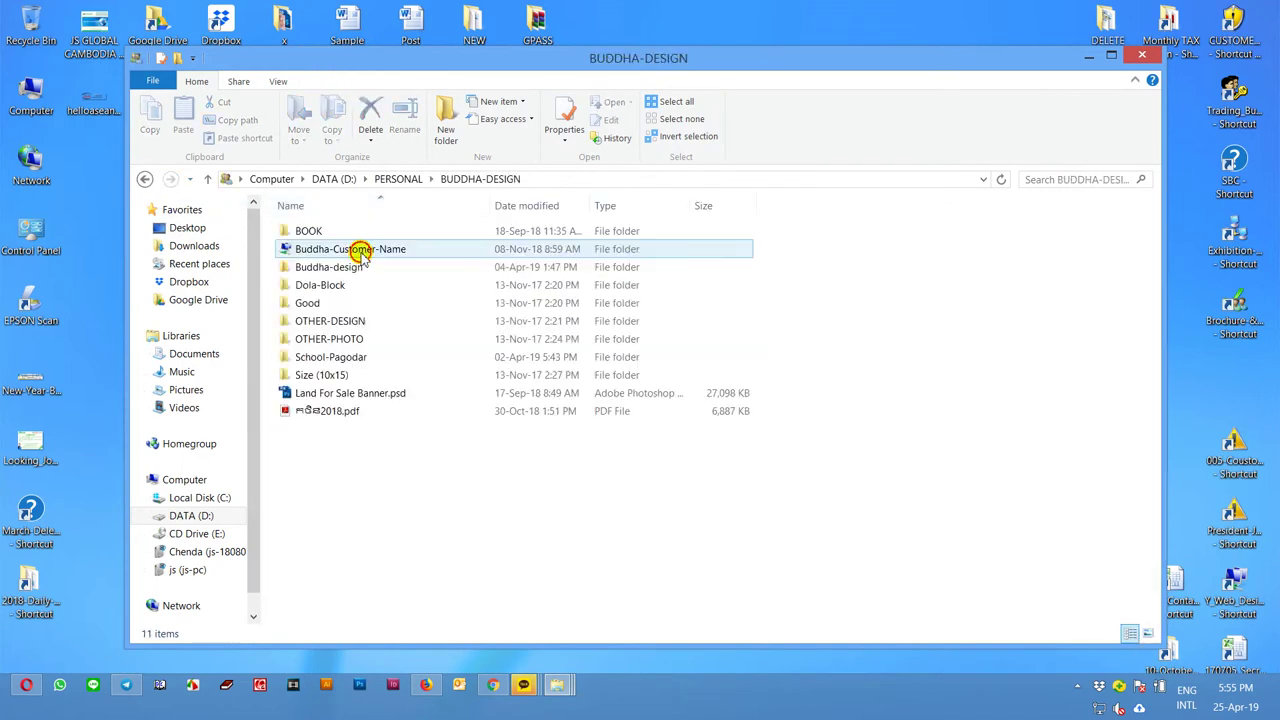
pyautogui.doubleClick(335, 357)
pyautogui.doubleClick(337, 286)
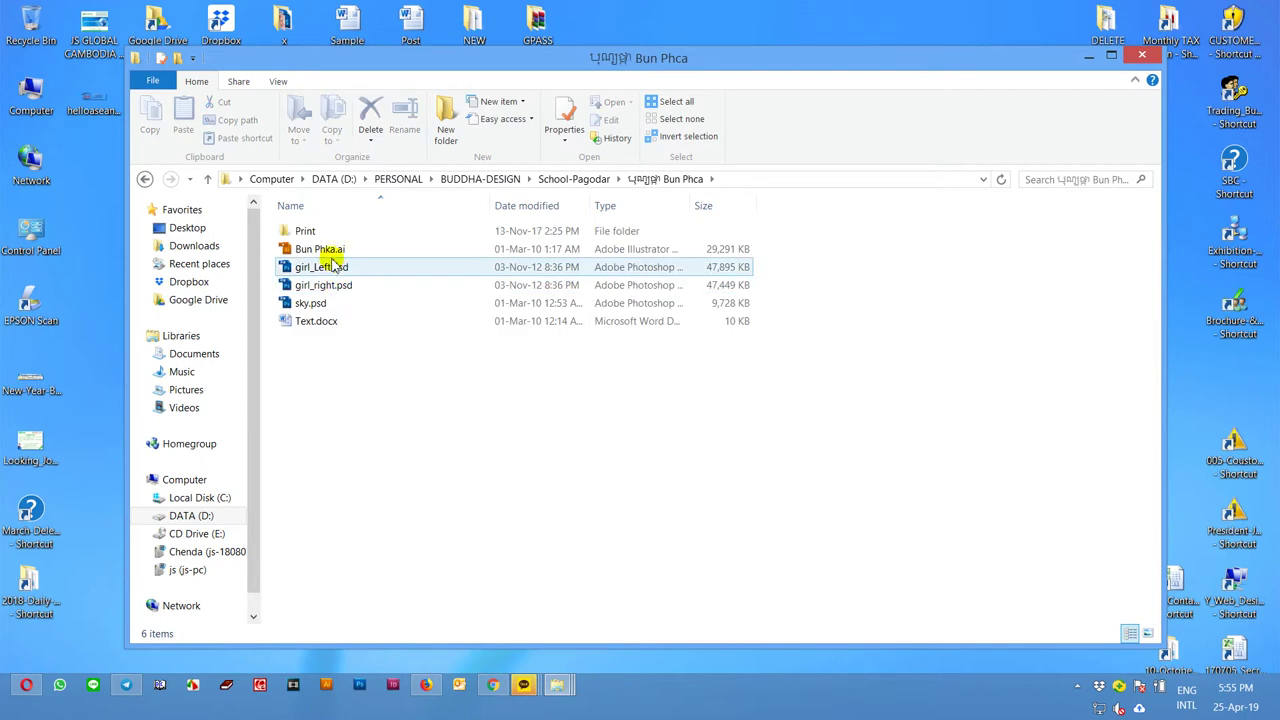
pyautogui.doubleClick(310, 231)
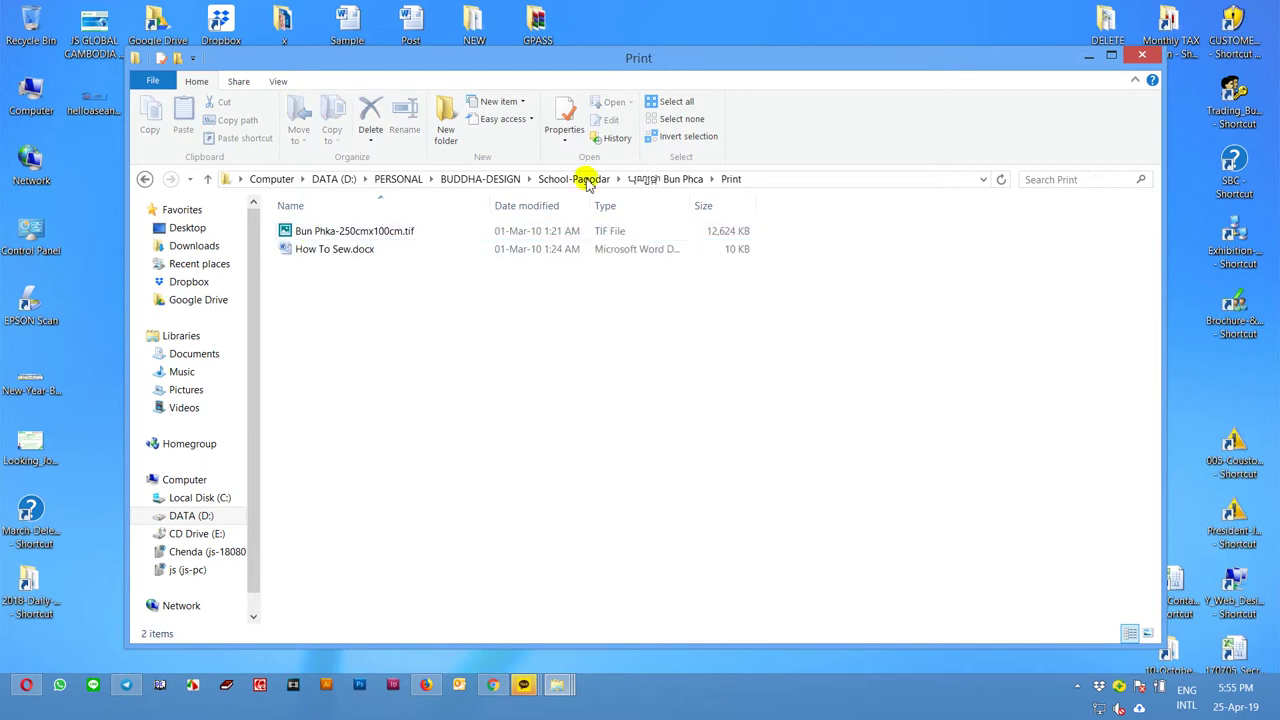
# Go back to BUDDHA-DESIGN and create a desktop shortcut to the School-Pagodar folder
pyautogui.click(145, 179)
pyautogui.click(145, 179)
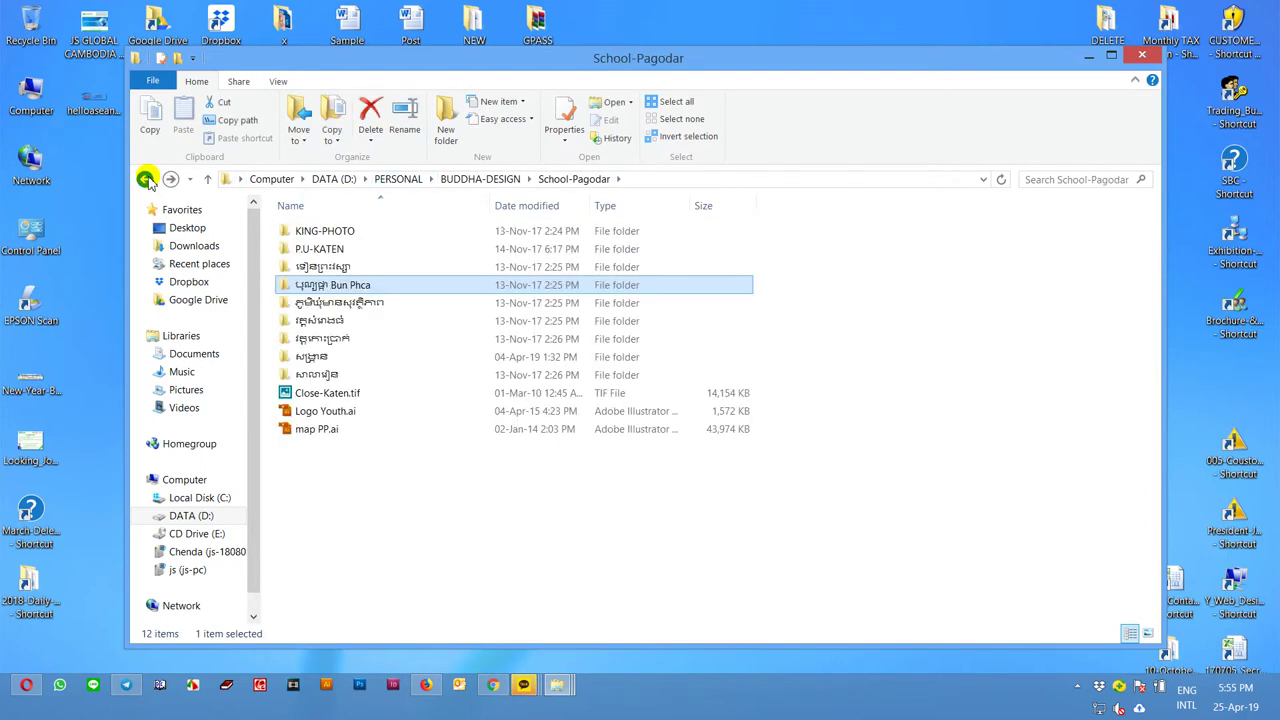
pyautogui.click(145, 179)
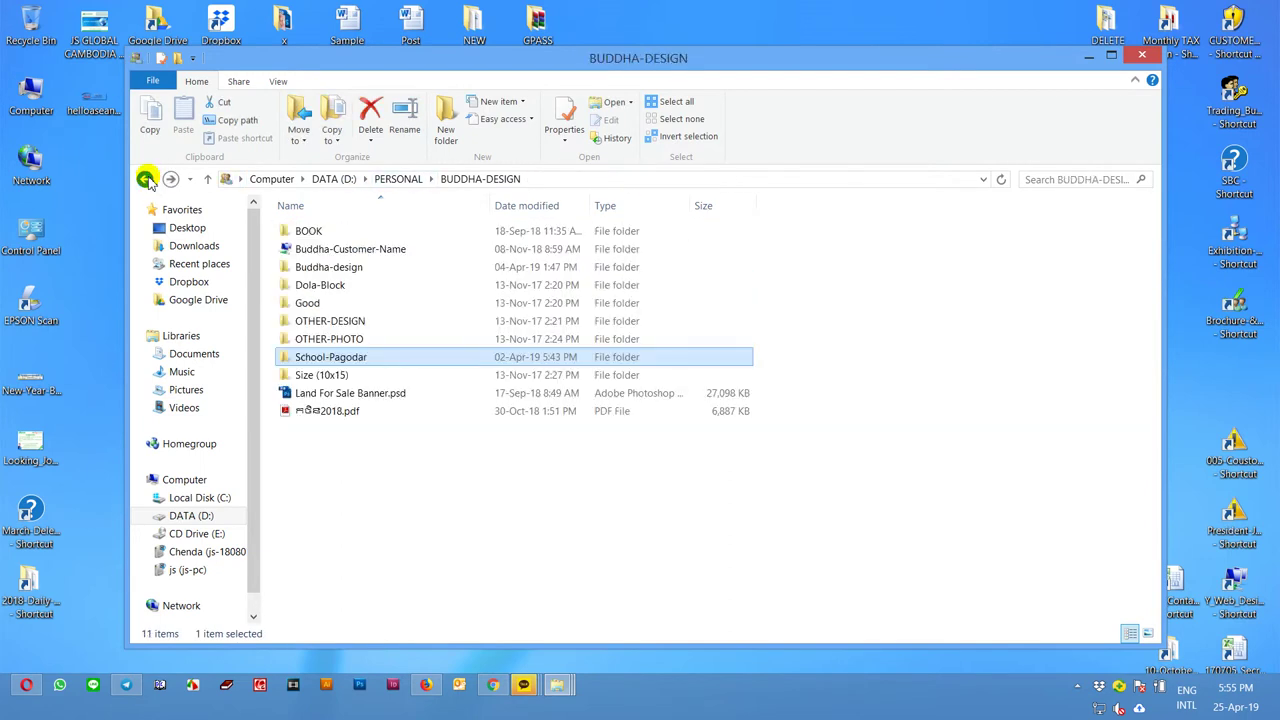
pyautogui.rightClick(361, 360)
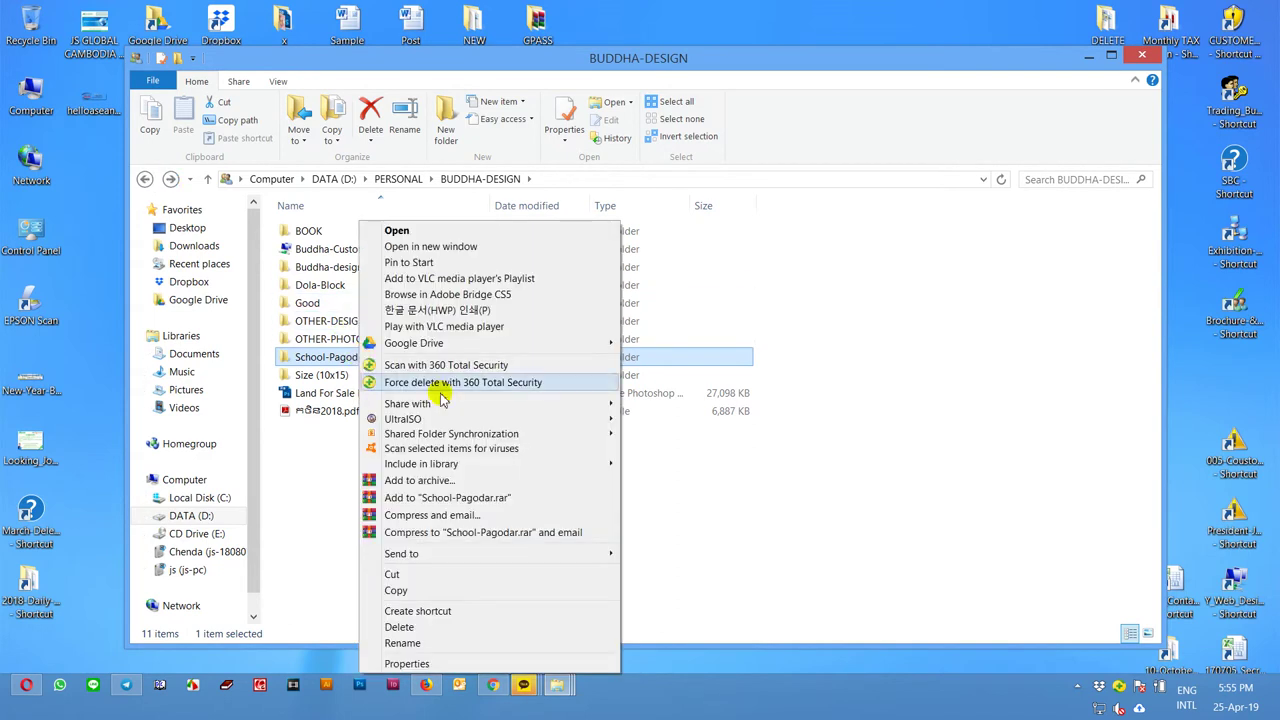
pyautogui.moveTo(600, 553)
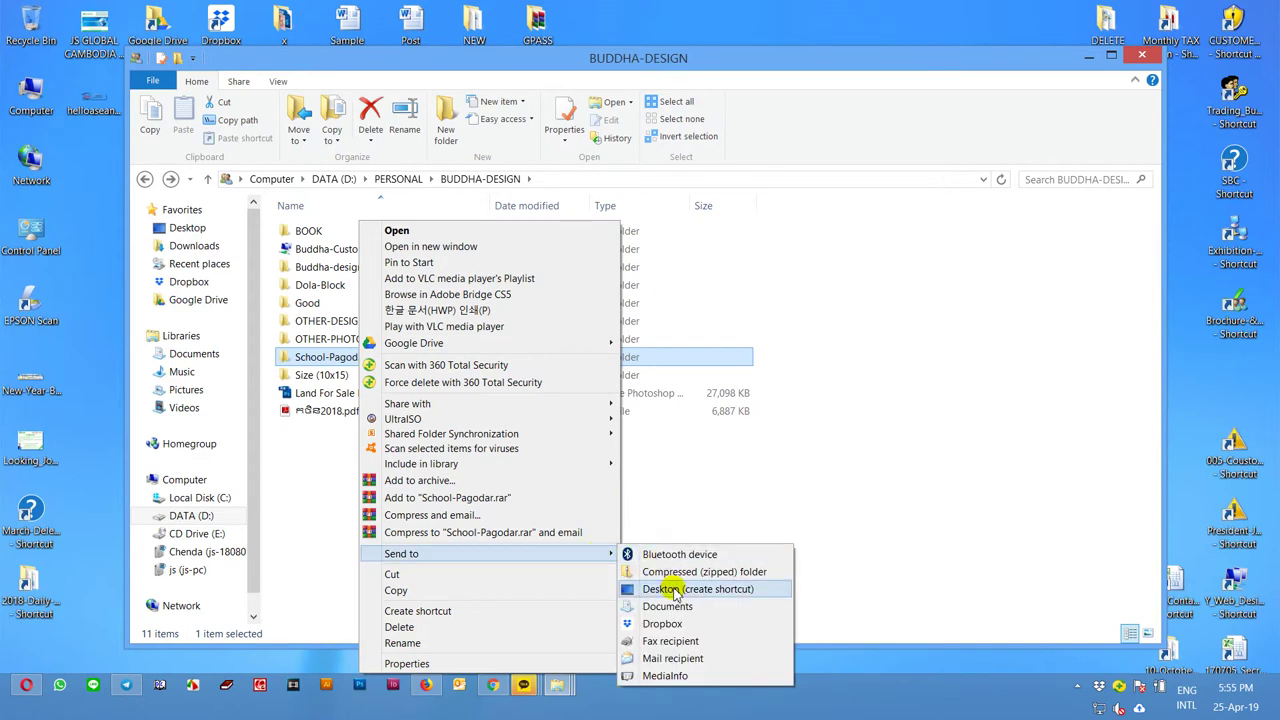
pyautogui.click(675, 590)
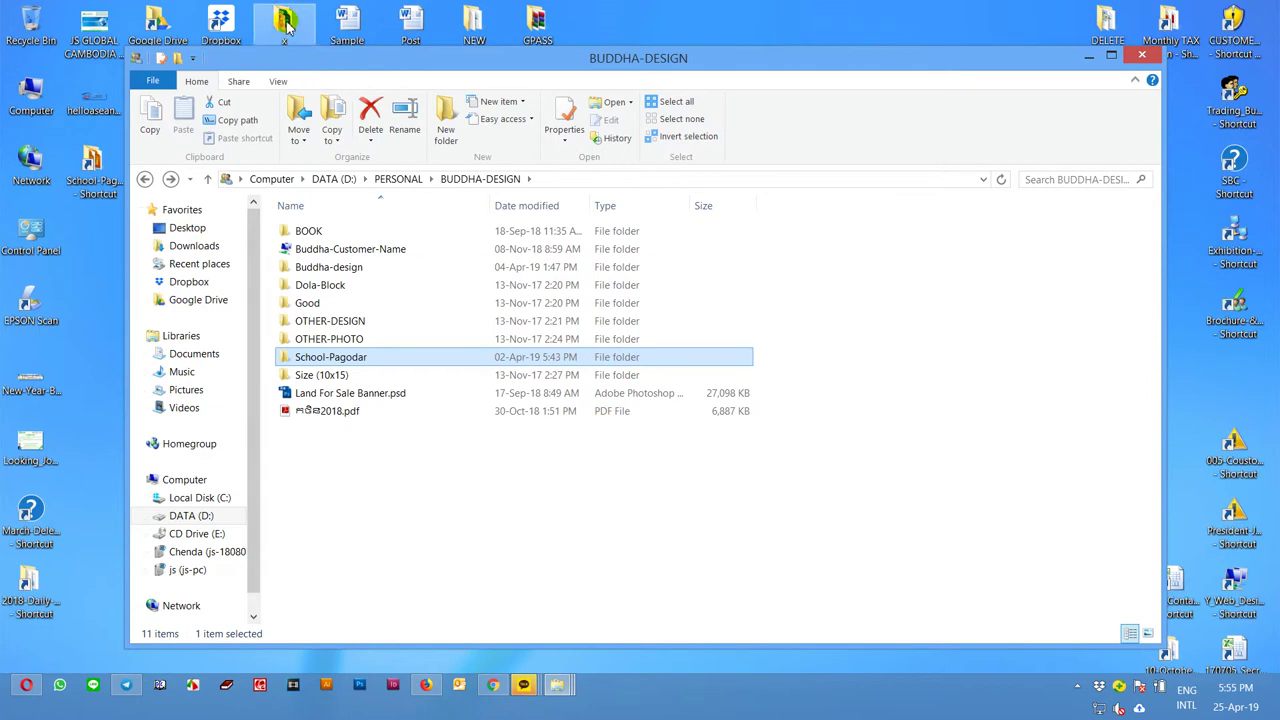
# Move the BUDDHA-DESIGN window aside and open School-Pagodar from its new desktop shortcut
pyautogui.moveTo(273, 62); pyautogui.dragTo(523, 62)
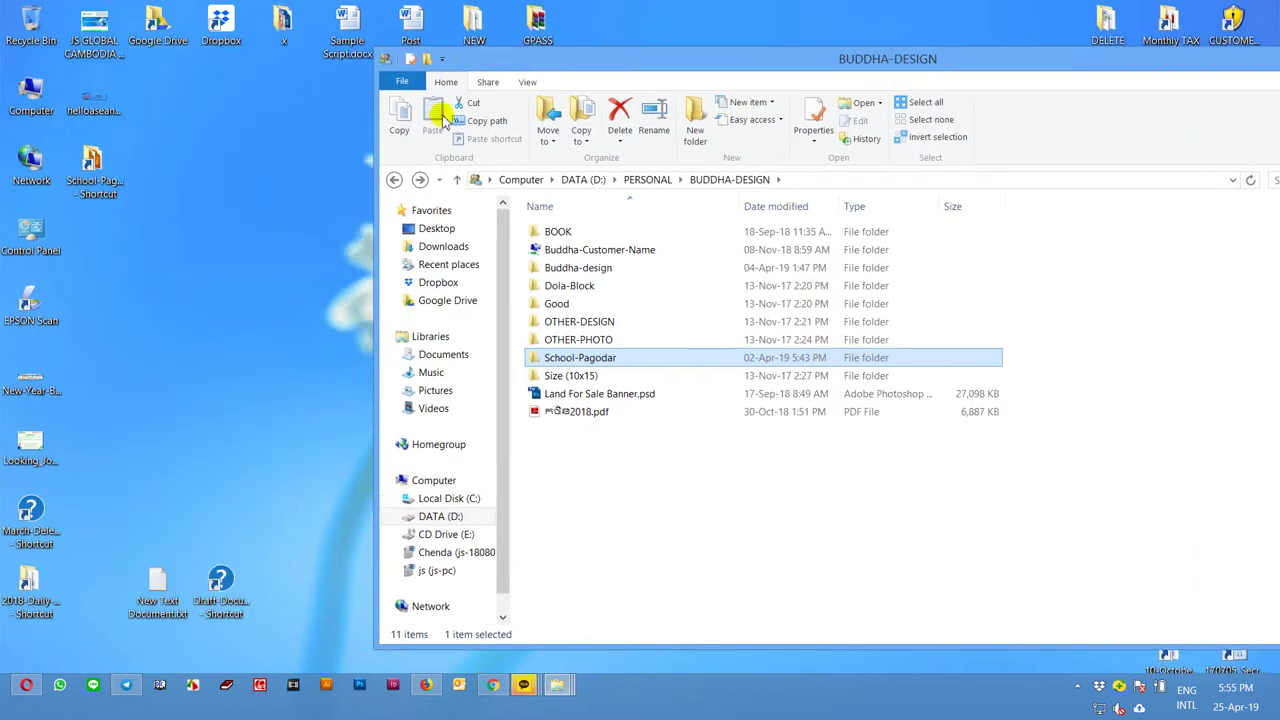
pyautogui.doubleClick(98, 168)
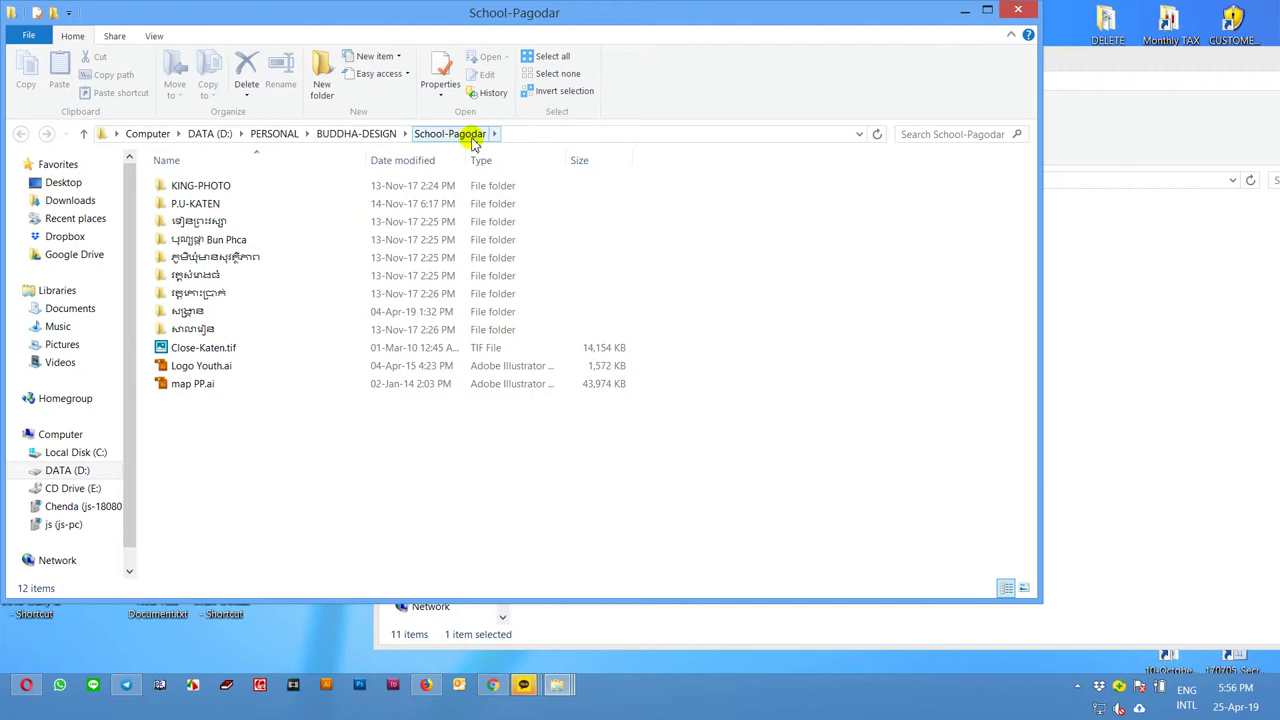
# Close the School-Pagodar window and select its shortcut on the desktop
pyautogui.click(1021, 12)
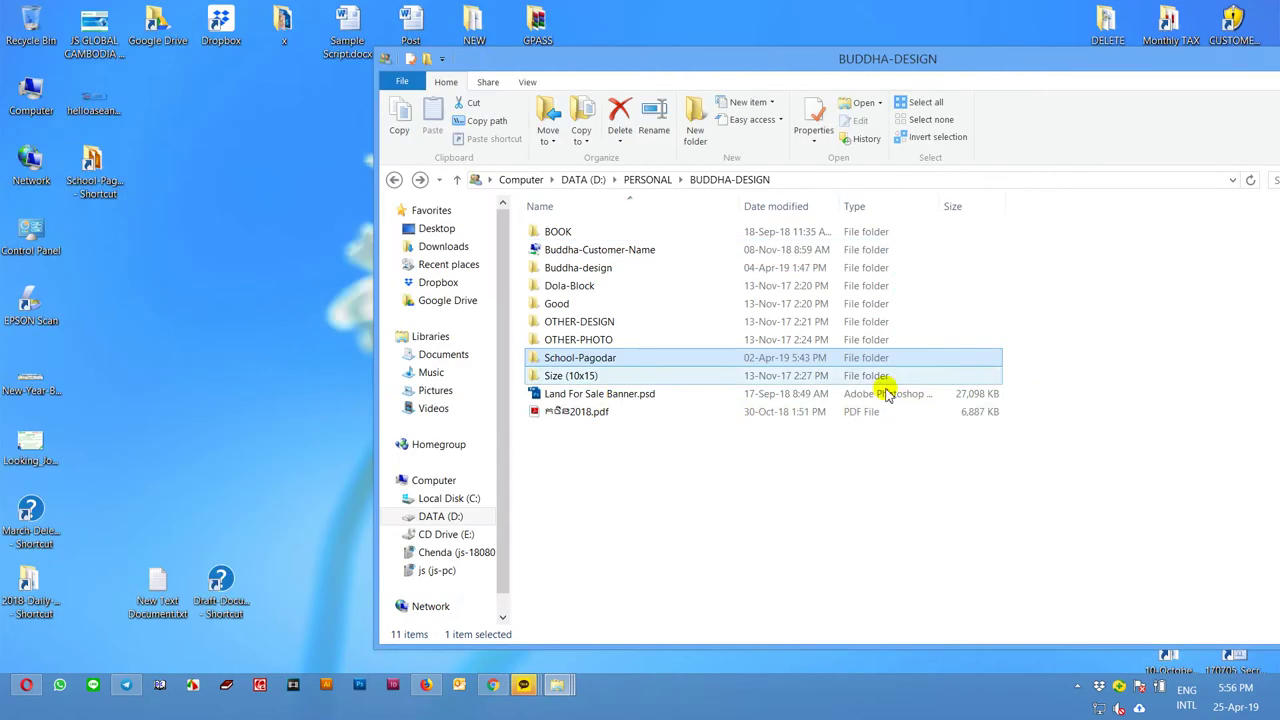
pyautogui.click(183, 258)
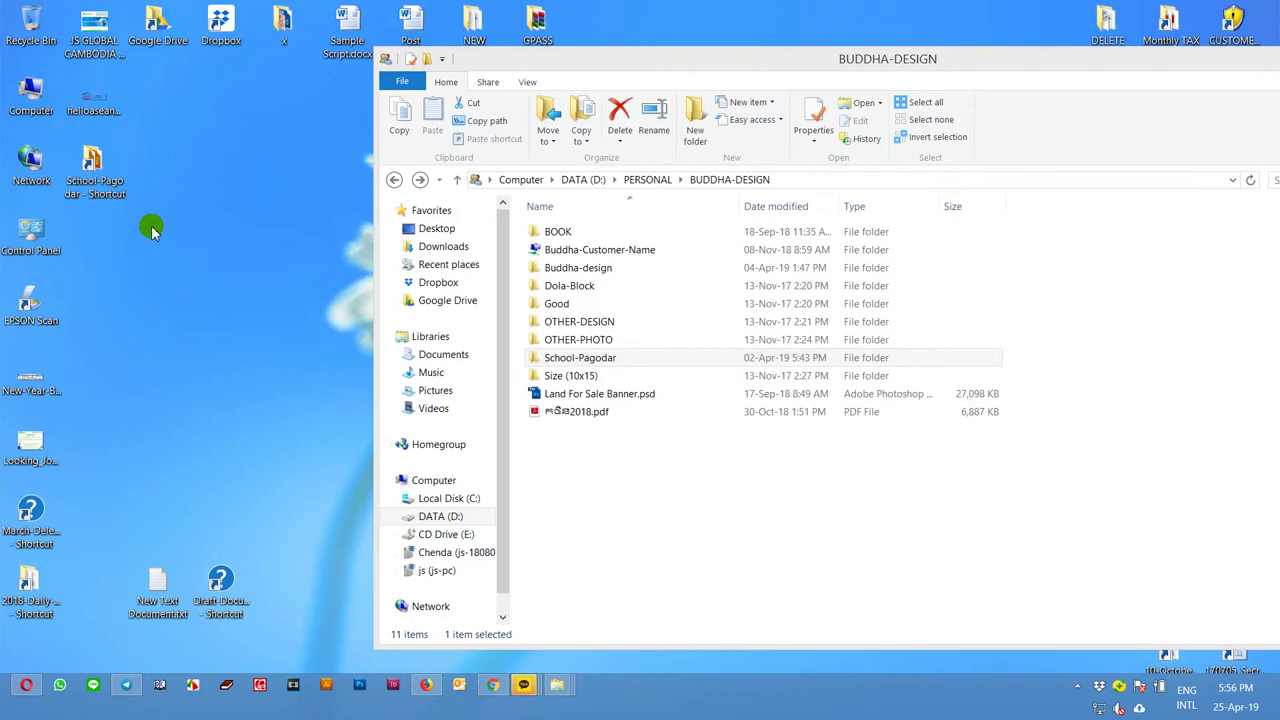
pyautogui.click(95, 172)
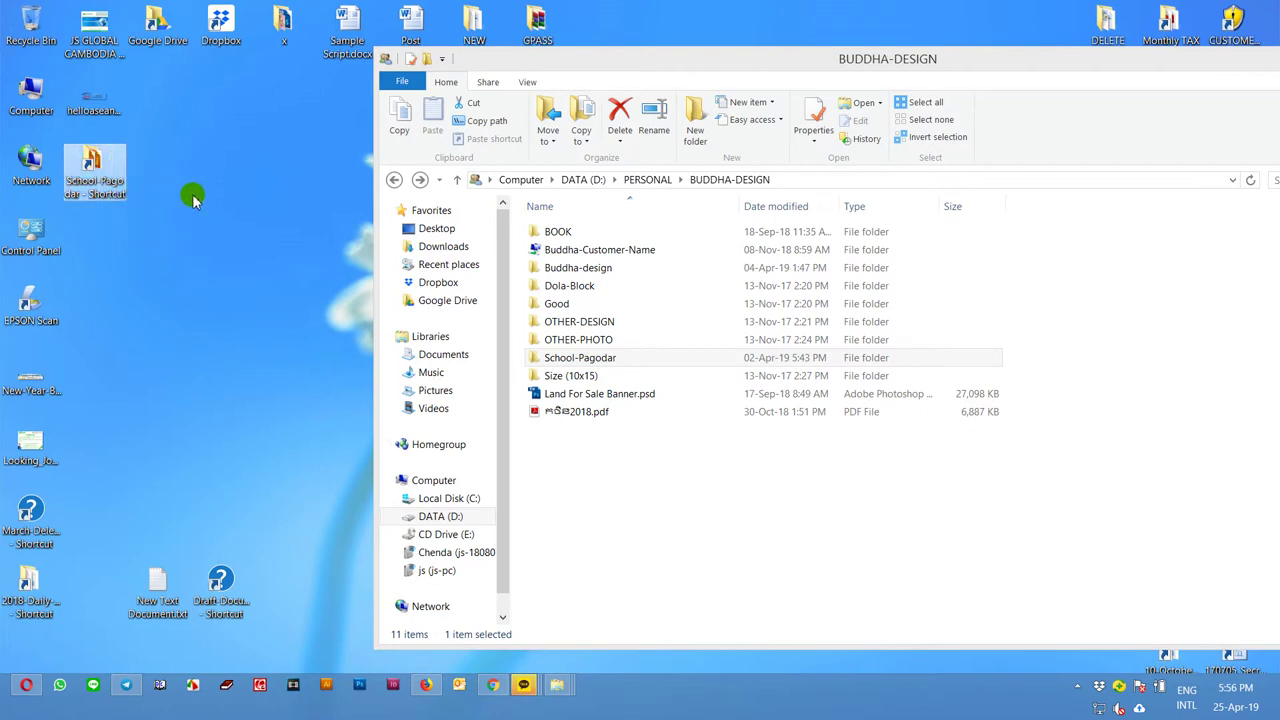
# Go back to PERSONAL, look into Design-Services > Creative-Design-Agent, and return to PERSONAL
pyautogui.click(394, 180)
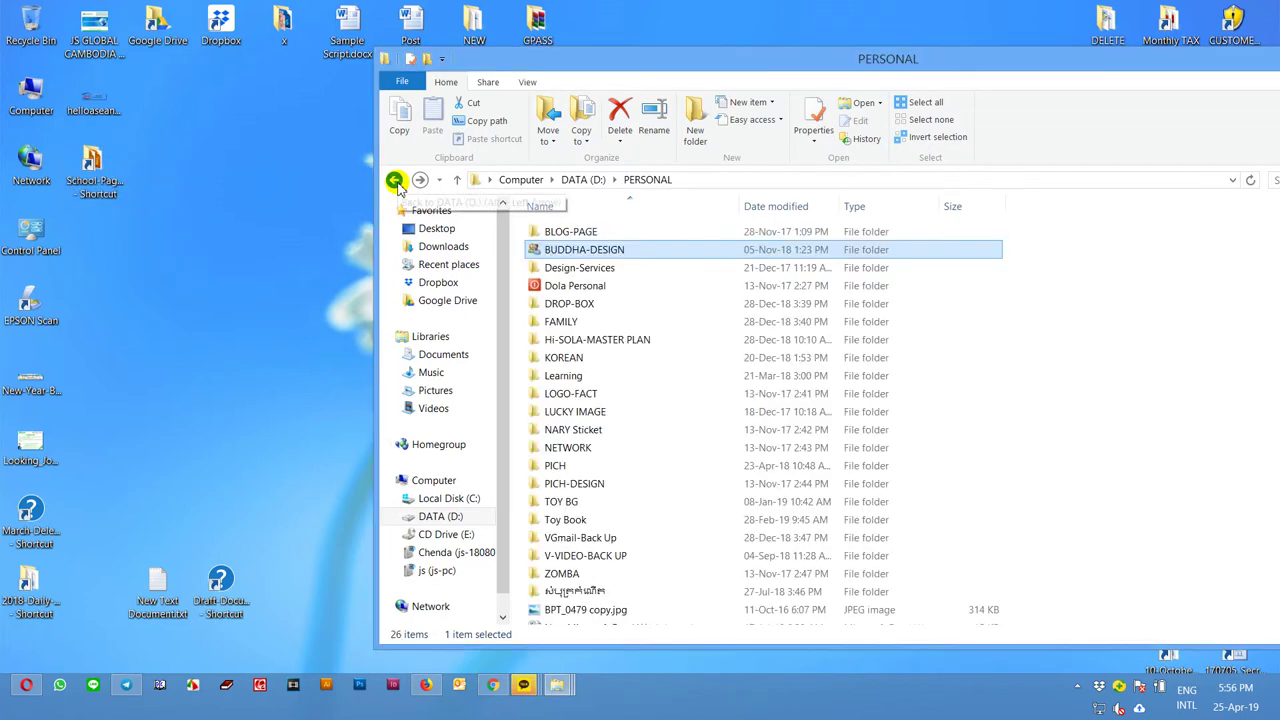
pyautogui.doubleClick(570, 268)
pyautogui.doubleClick(575, 268)
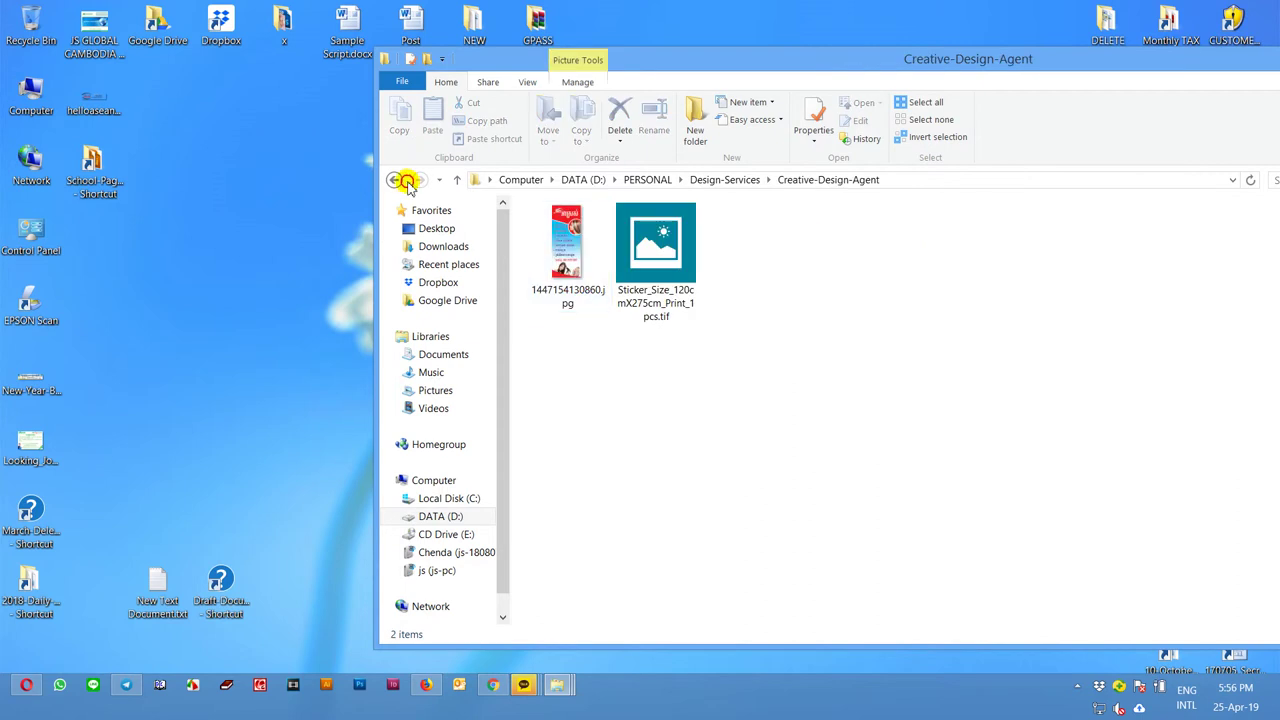
pyautogui.click(395, 180)
pyautogui.click(394, 180)
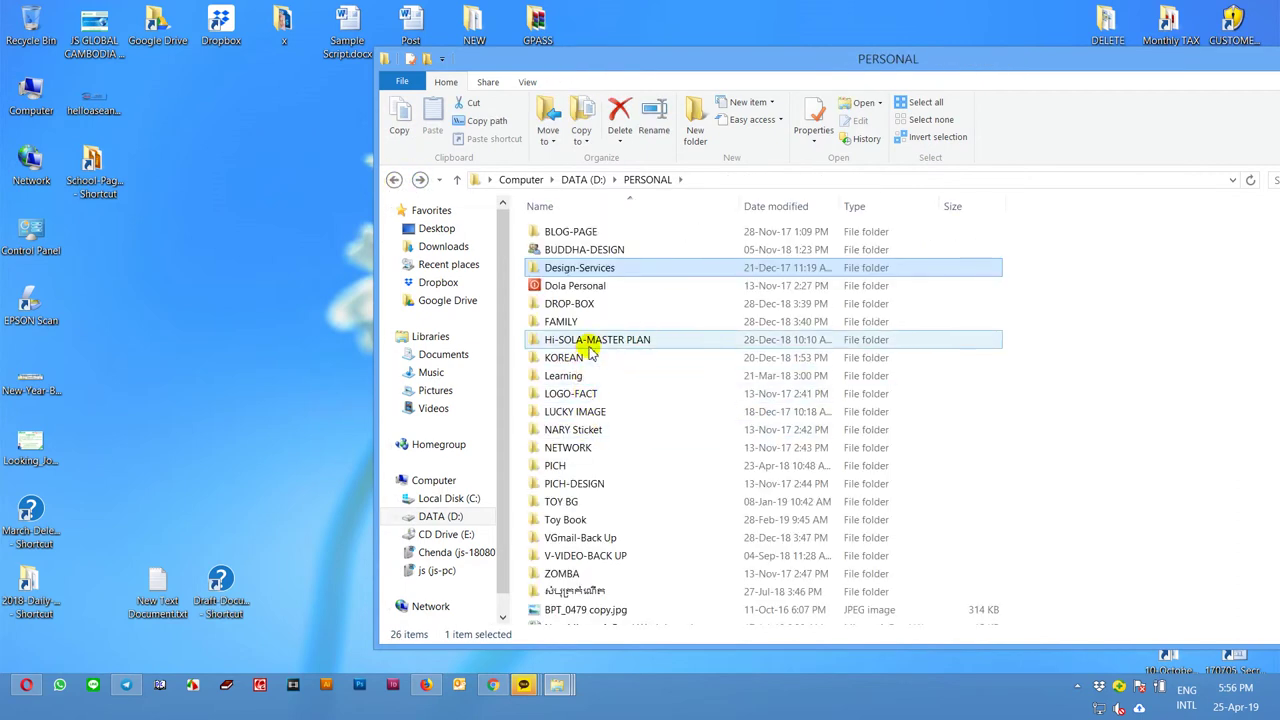
# Open Hi-SOLA-MASTER PLAN and check the contents of its Planing + Promotion and SECRET DOCUMENT folders
pyautogui.doubleClick(590, 345)
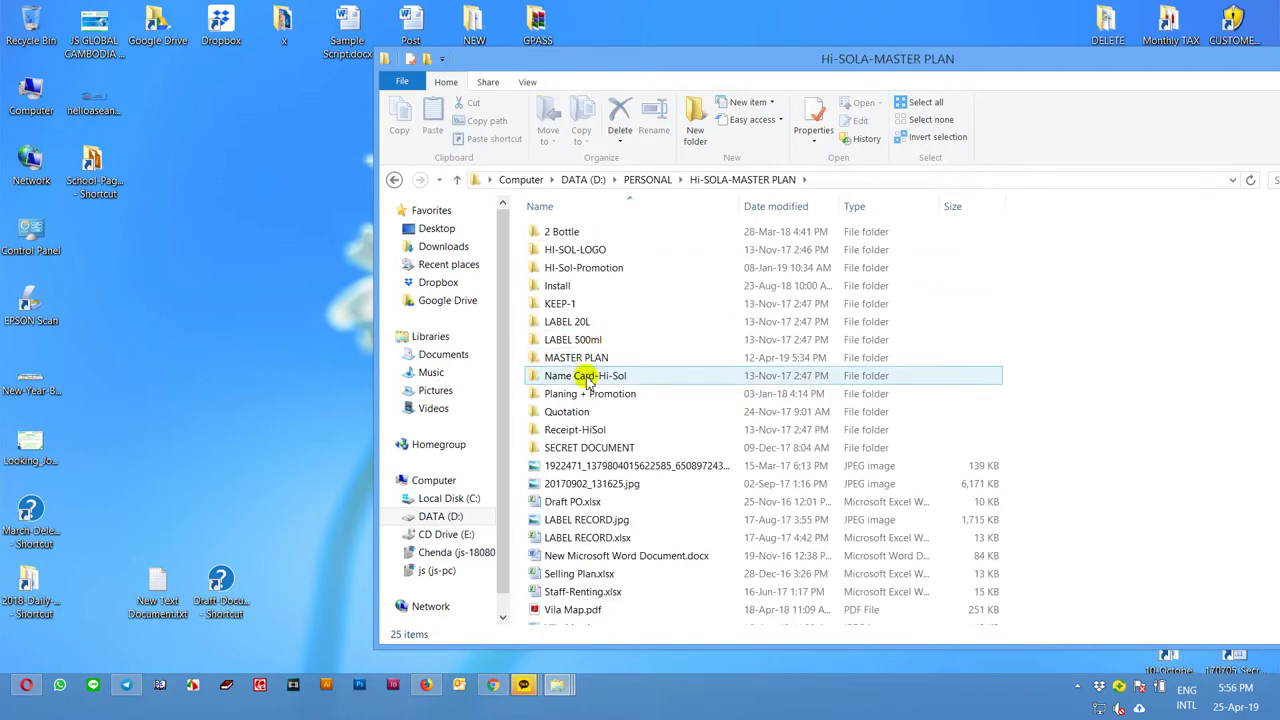
pyautogui.doubleClick(588, 393)
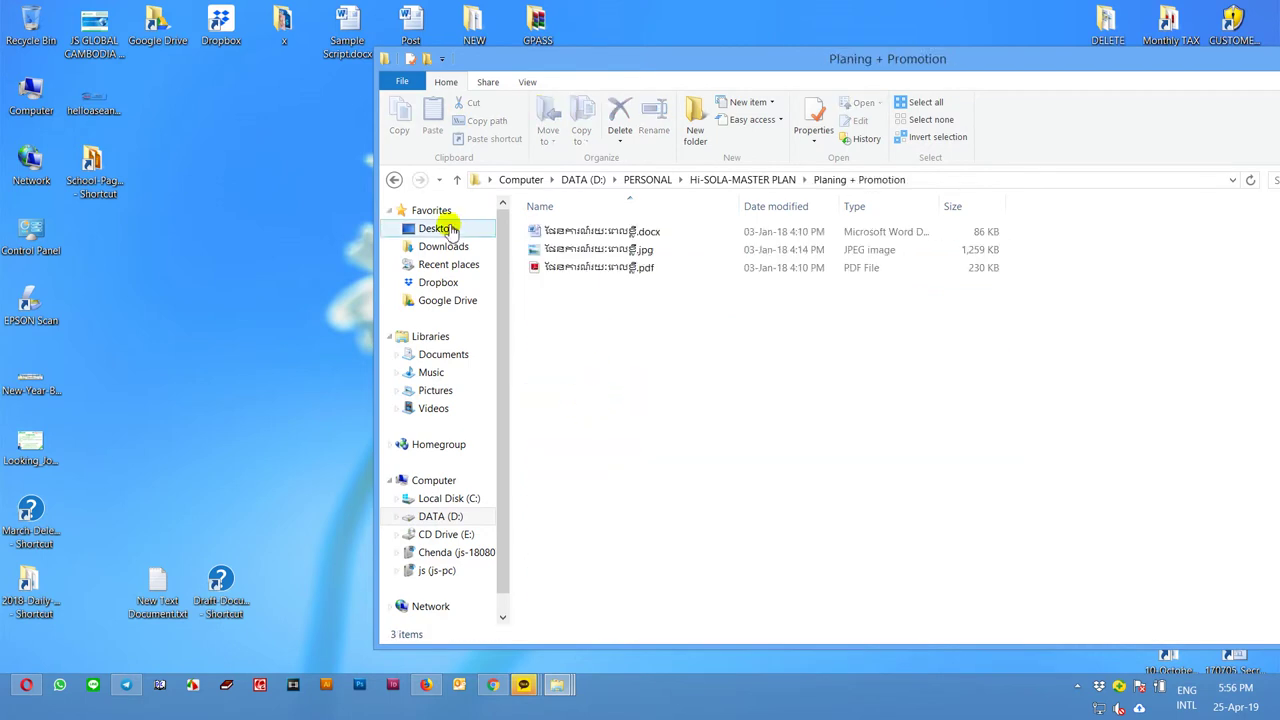
pyautogui.click(394, 179)
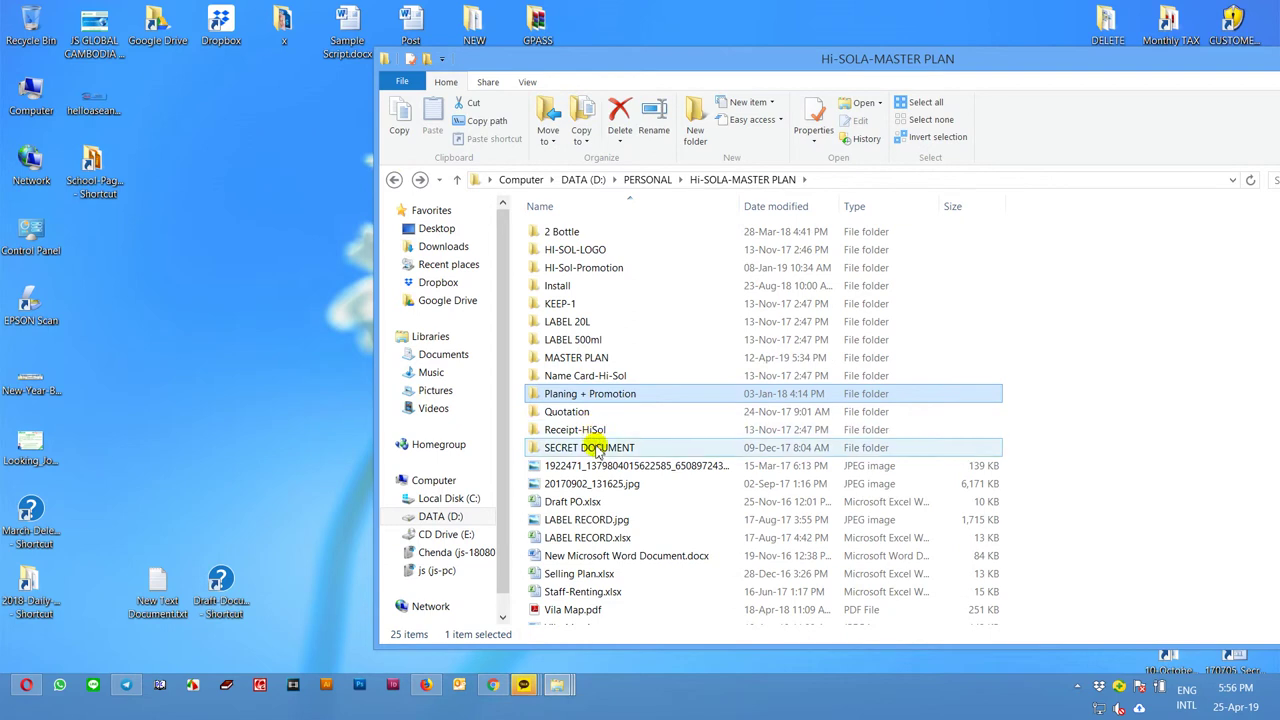
pyautogui.doubleClick(590, 447)
pyautogui.click(394, 179)
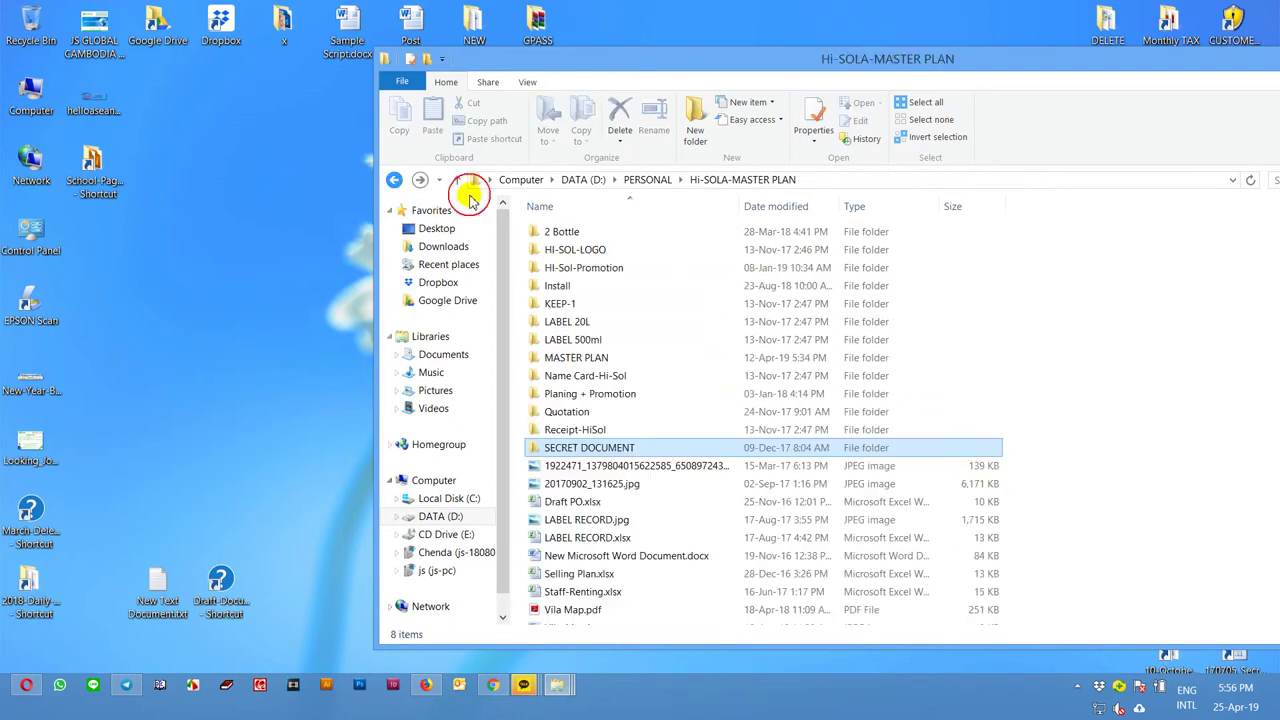
# Check the bottle folder inside Install and create a desktop shortcut to it
pyautogui.doubleClick(566, 285)
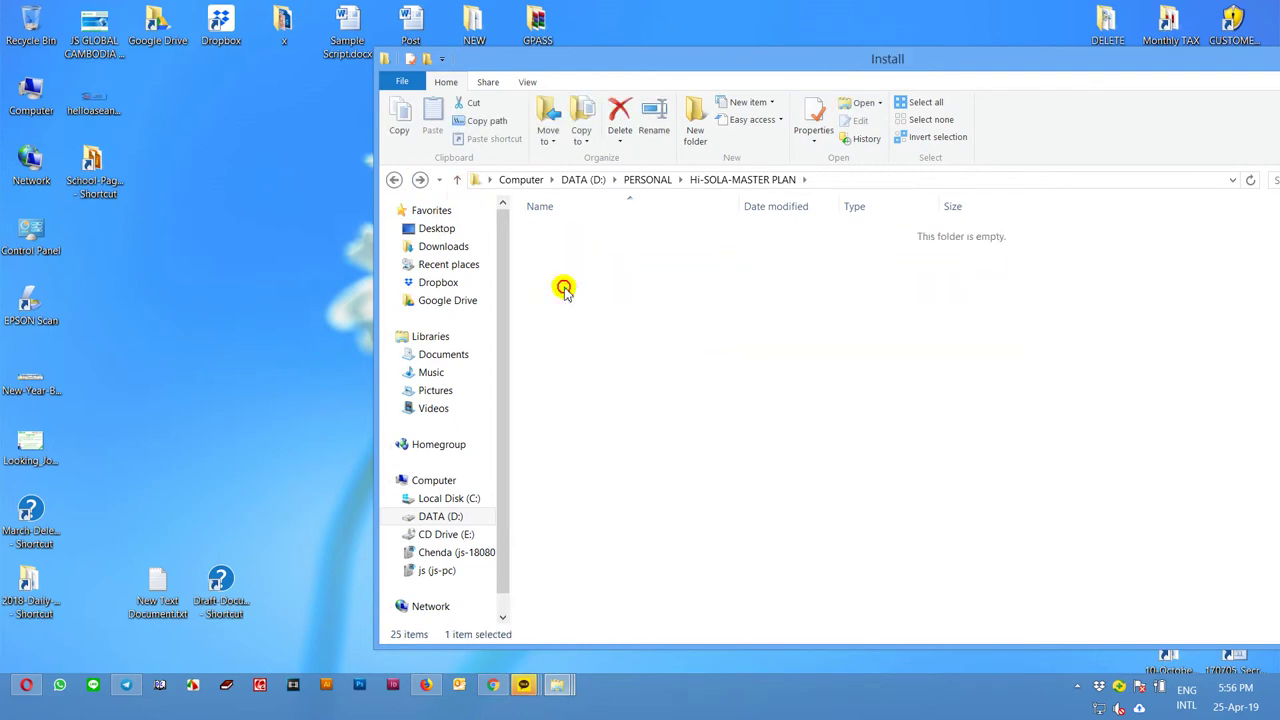
pyautogui.doubleClick(578, 258)
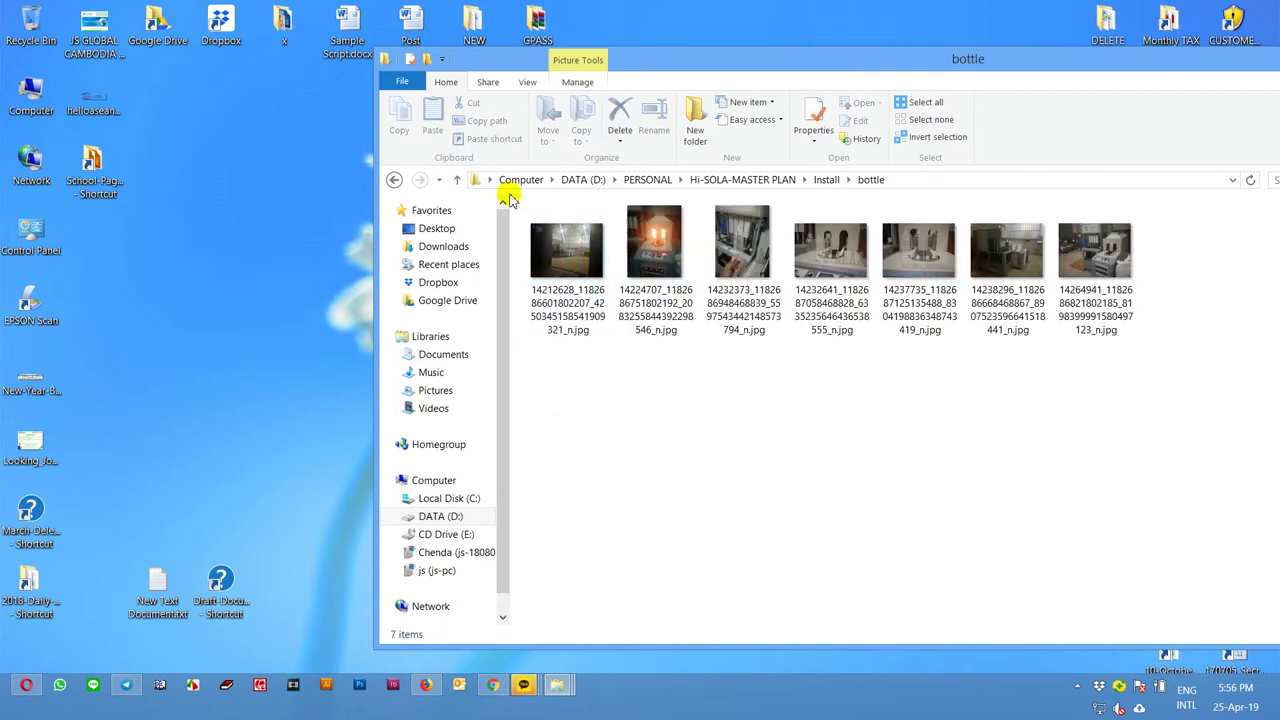
pyautogui.click(394, 179)
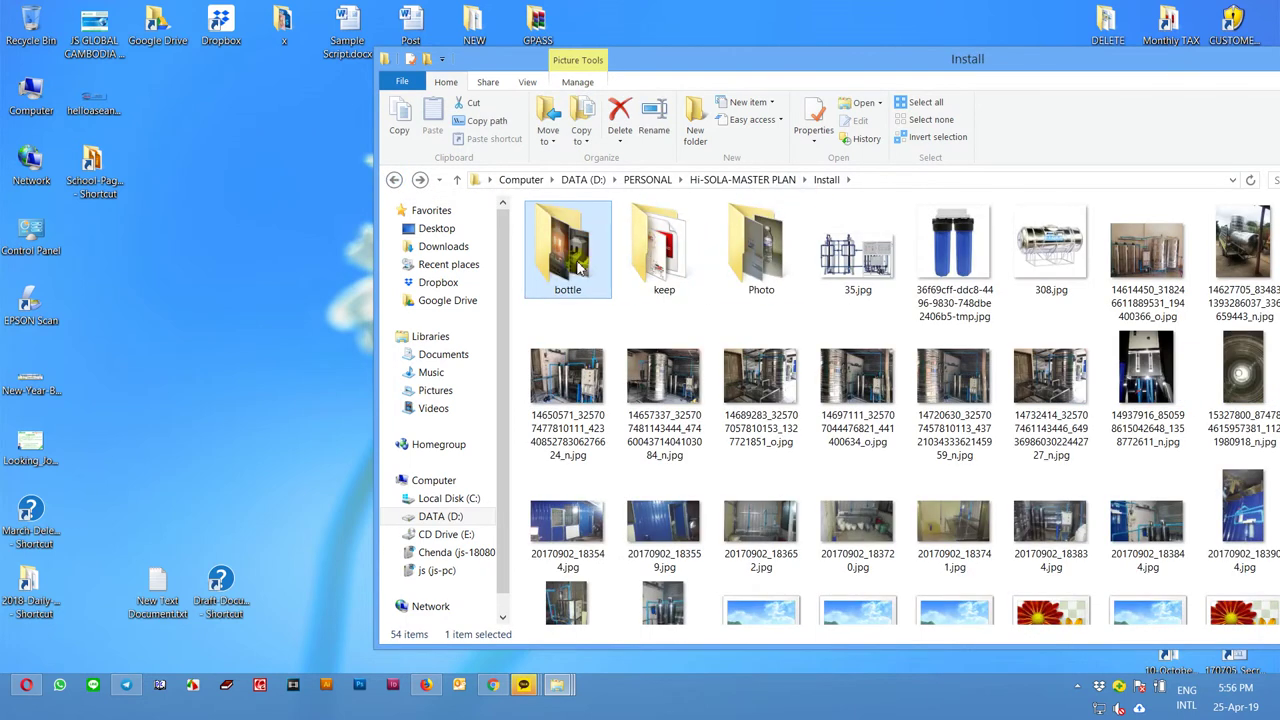
pyautogui.hotkey('shift', 'F10')
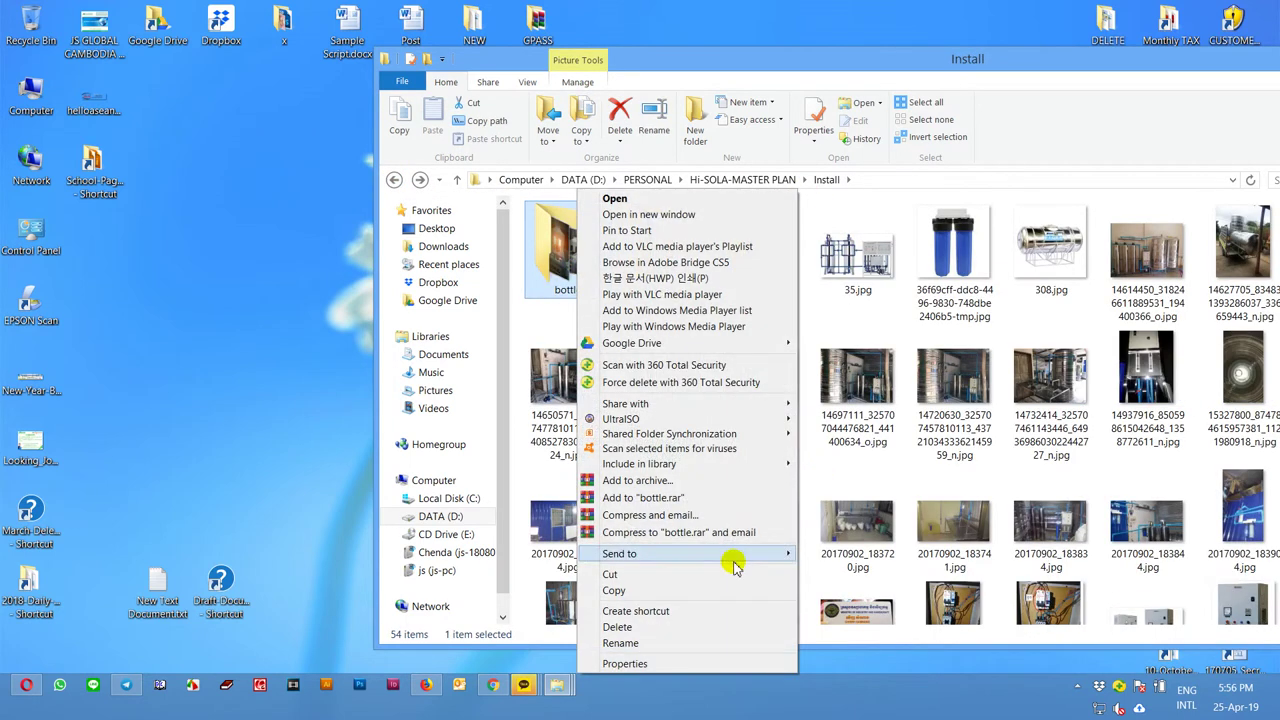
pyautogui.moveTo(778, 556)
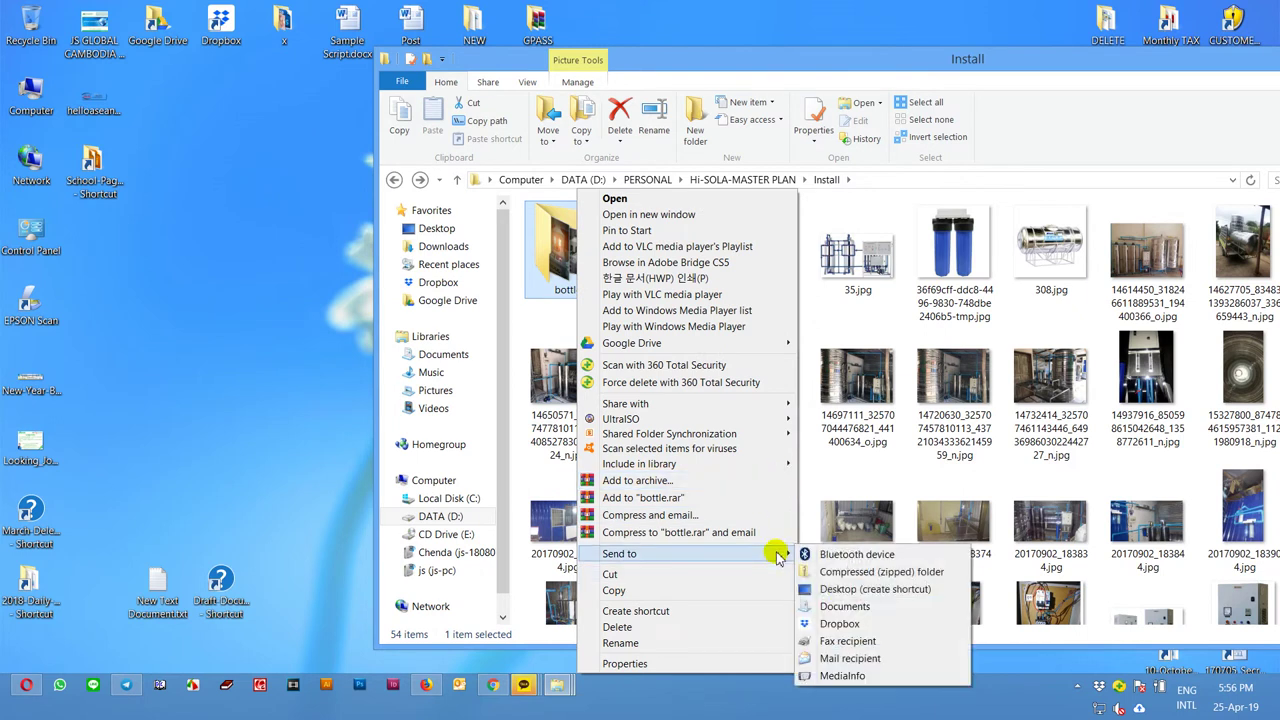
pyautogui.click(835, 589)
# Open bottle from its new desktop shortcut, close all folder windows, and refresh the desktop
pyautogui.doubleClick(93, 232)
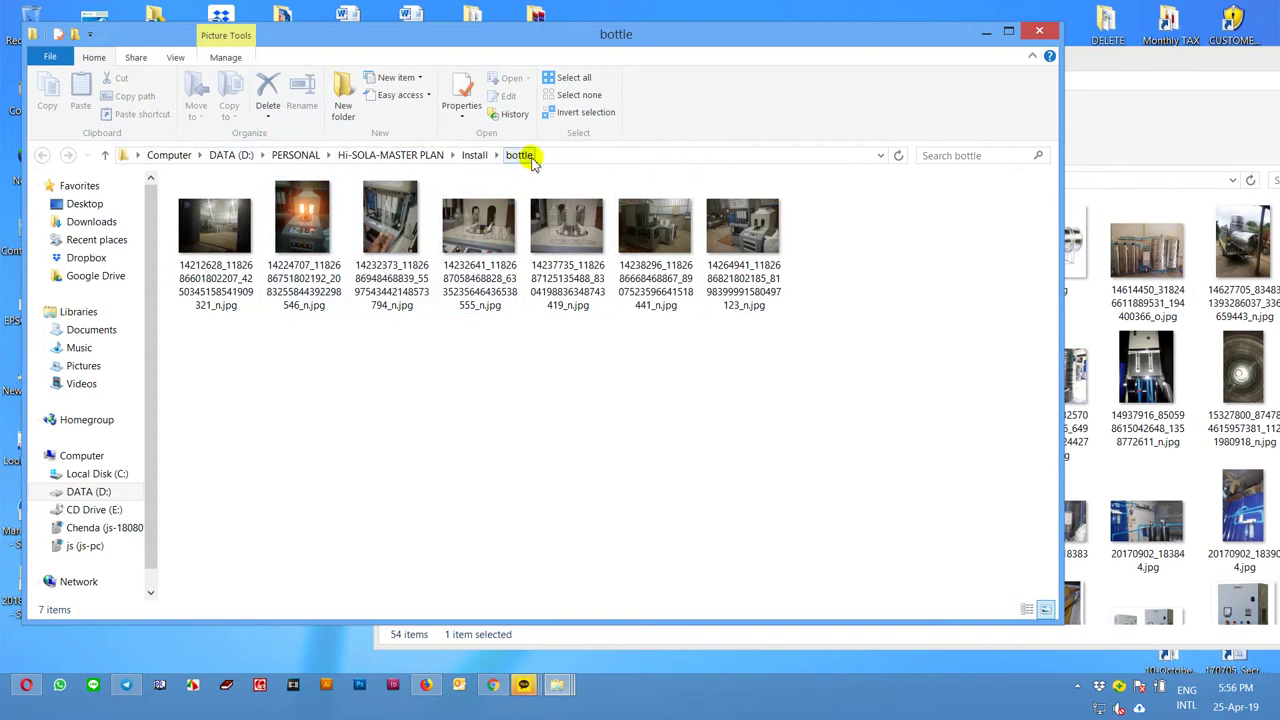
pyautogui.click(1039, 31)
pyautogui.moveTo(1122, 76); pyautogui.dragTo(1048, 189)
pyautogui.click(1045, 190)
pyautogui.rightClick(832, 222)
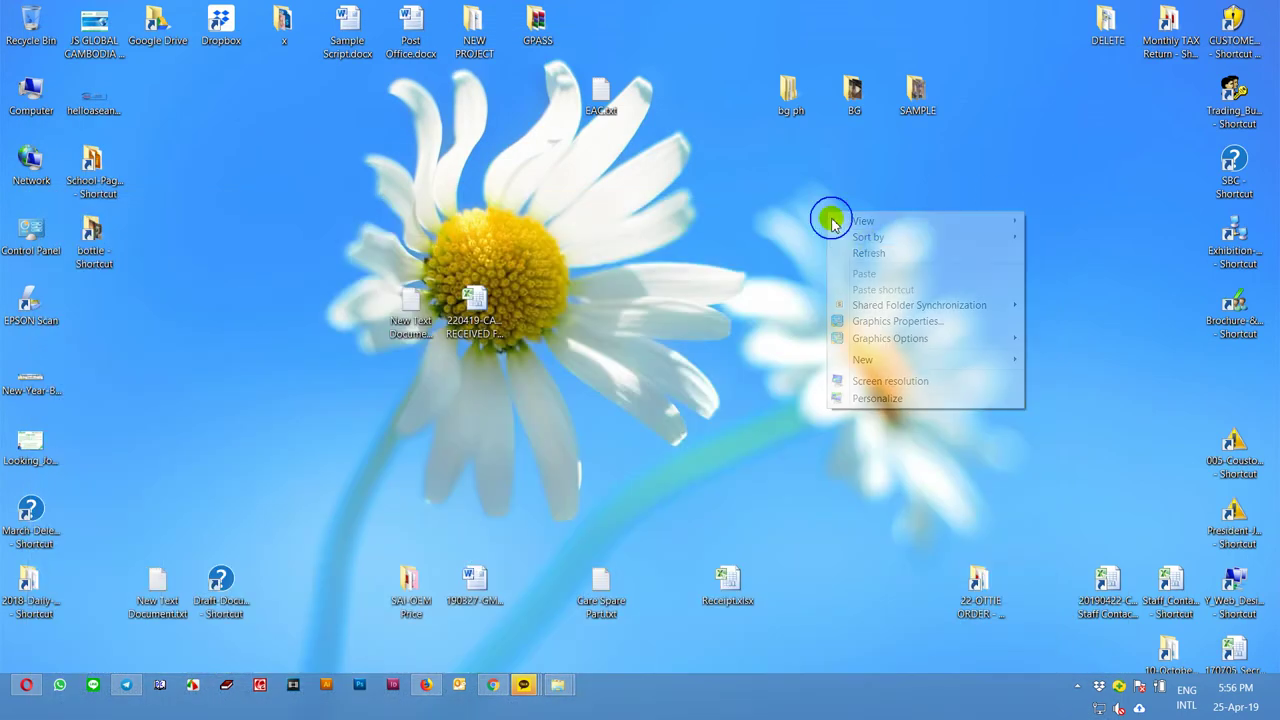
pyautogui.click(868, 253)
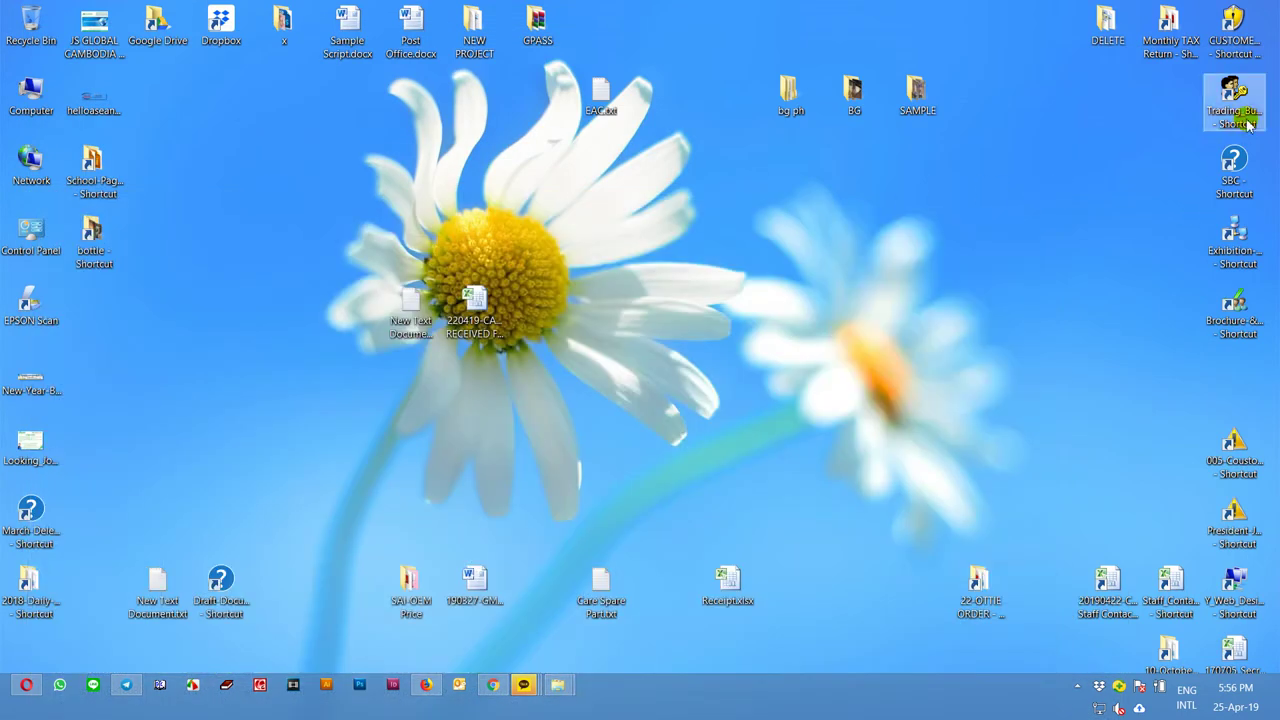
# Open the Exhibition-Delegation and Draft-Document folders from their desktop shortcuts, closing each one after viewing
pyautogui.doubleClick(1236, 250)
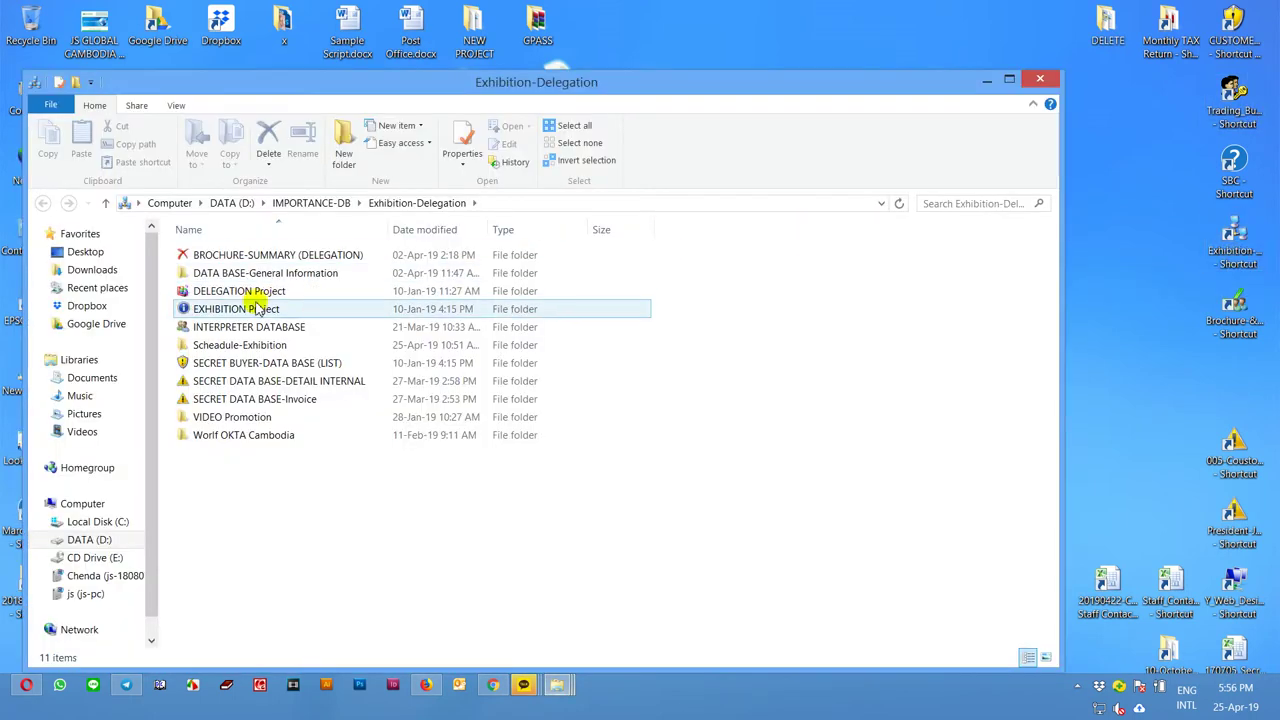
pyautogui.click(1040, 79)
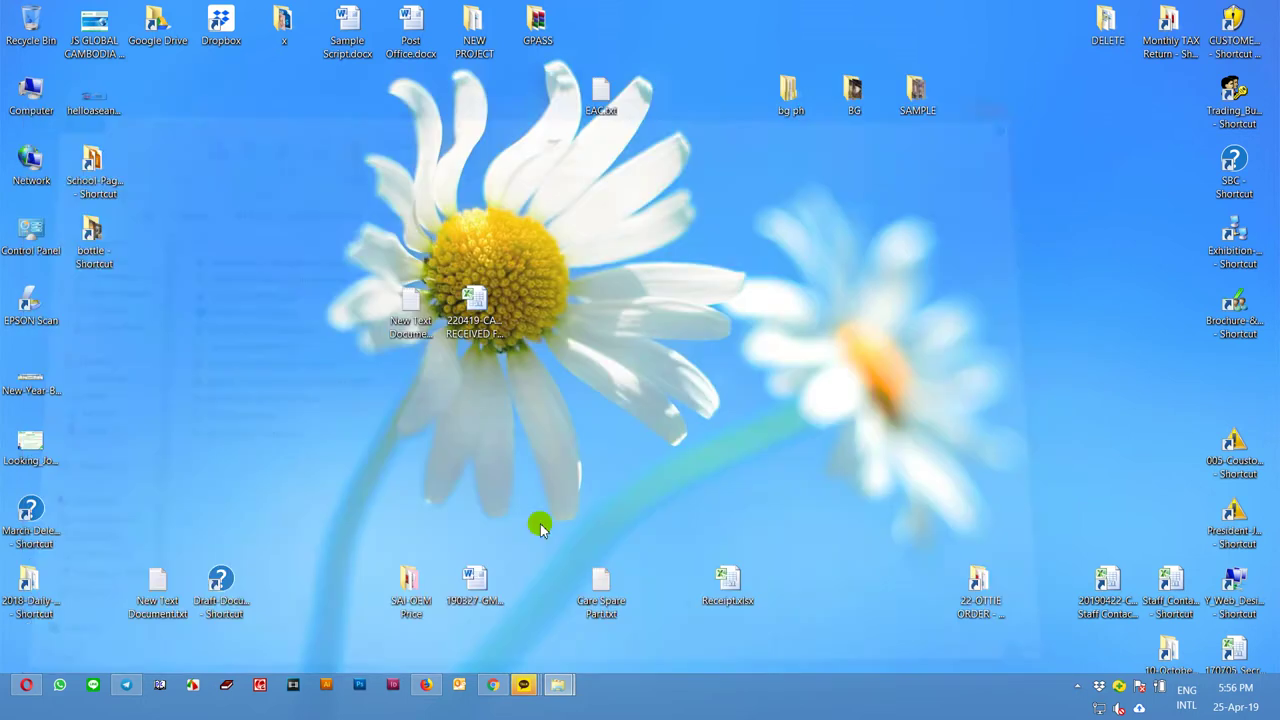
pyautogui.doubleClick(229, 580)
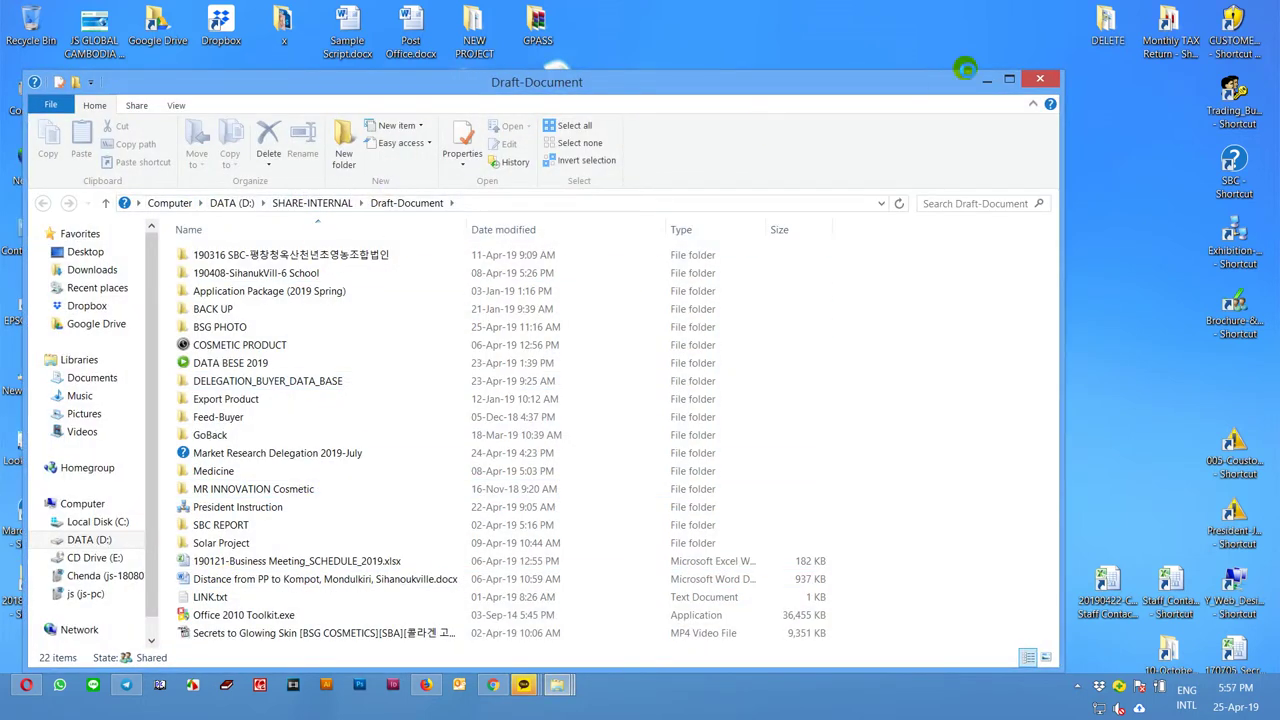
pyautogui.click(1040, 79)
# Open Trading_Business_Item from its desktop shortcut, look through its folder list, and close it
pyautogui.doubleClick(1234, 100)
pyautogui.scroll(-3, 538, 347)
pyautogui.scroll(-9, 540, 347)
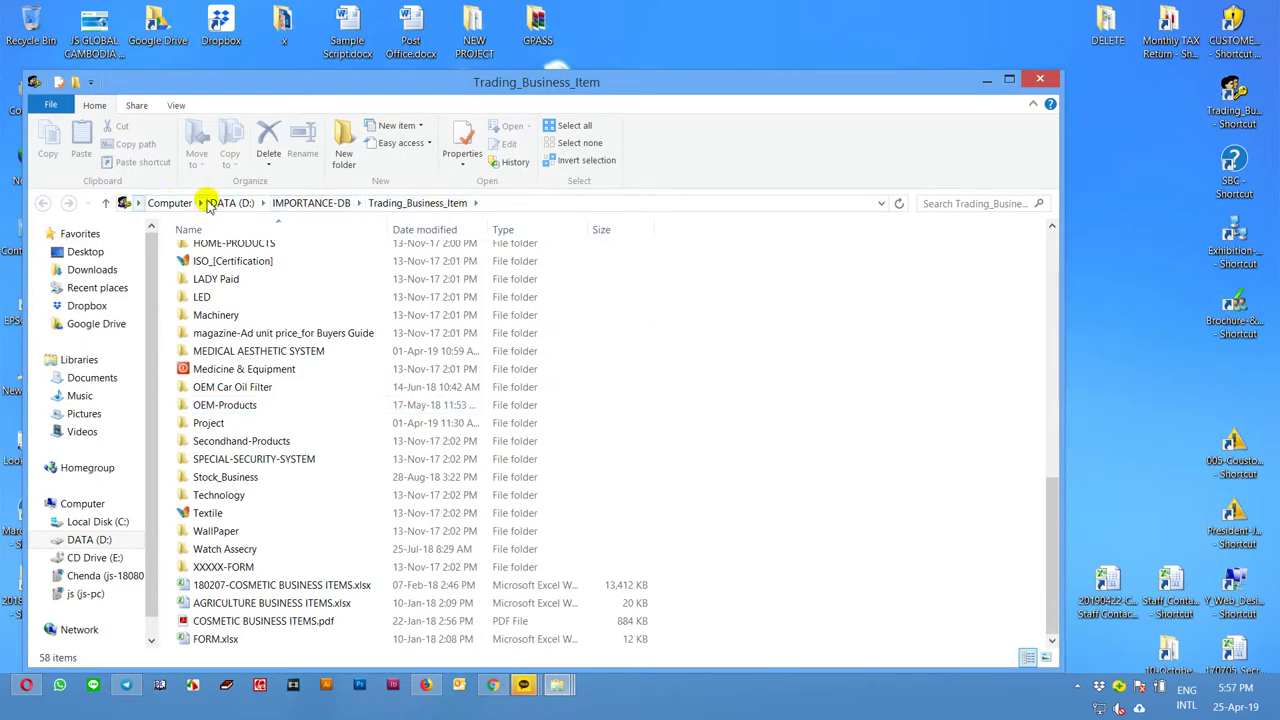
pyautogui.click(1041, 79)
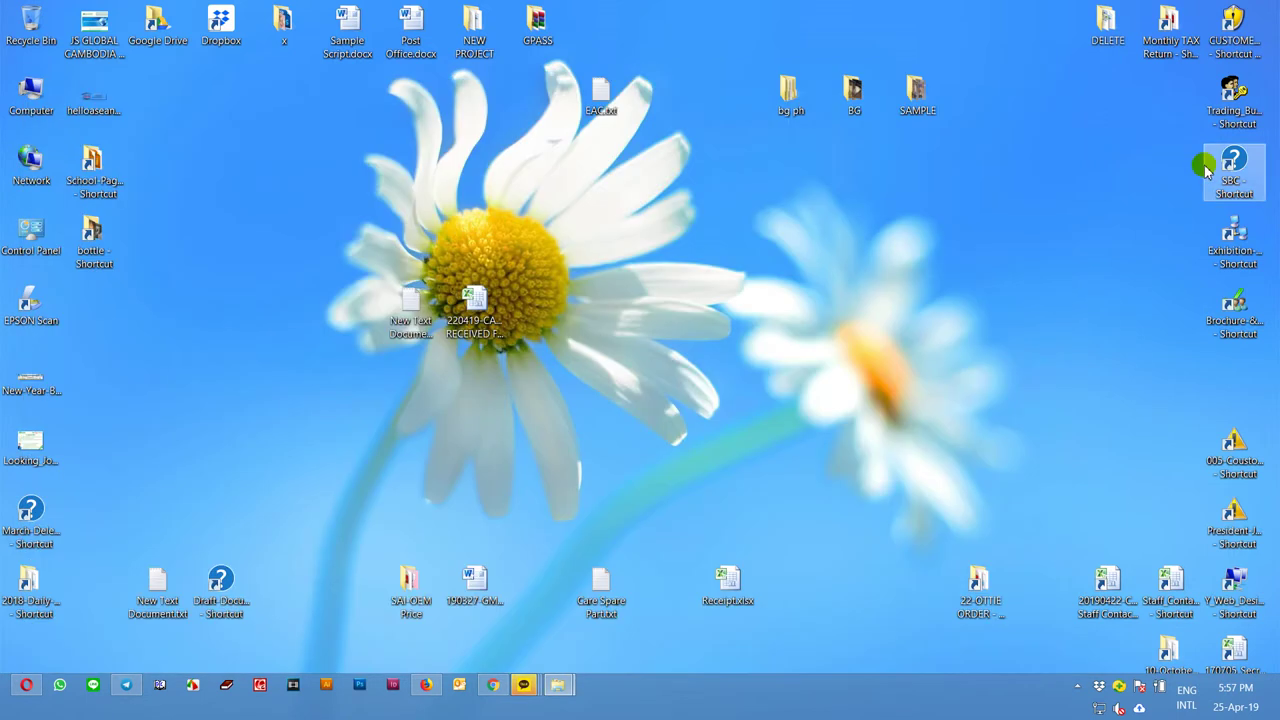
# Open CUSTOMER-DB-2018 from its desktop shortcut, look through 01-CUSTOMER-PROFILE-DB-2019, and close the window
pyautogui.doubleClick(1245, 35)
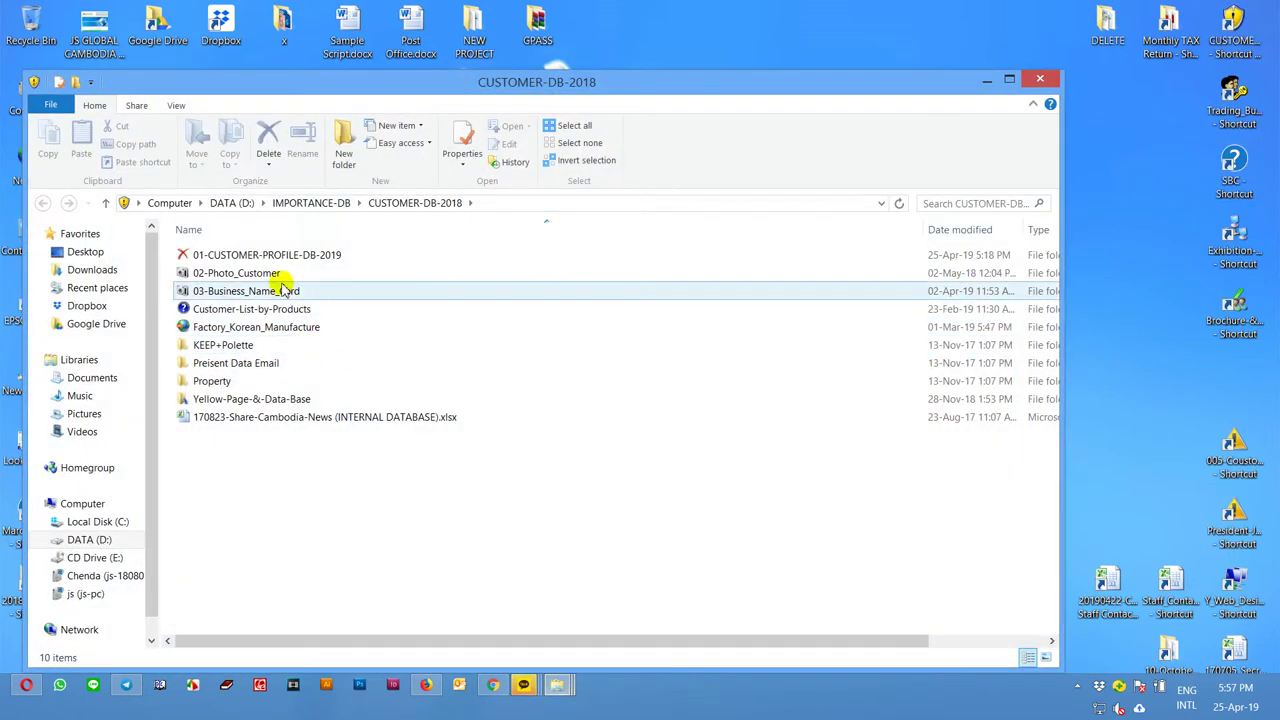
pyautogui.doubleClick(286, 251)
pyautogui.scroll(-2, 348, 441)
pyautogui.scroll(3, 348, 441)
pyautogui.click(42, 203)
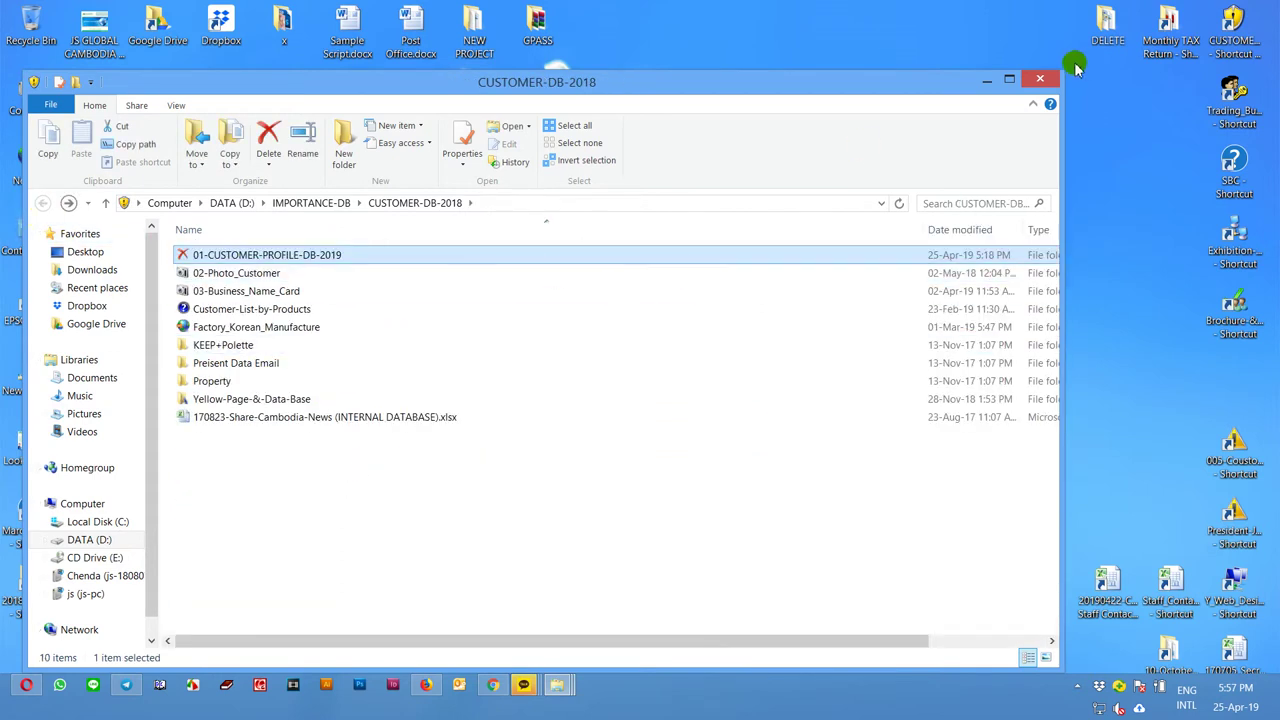
pyautogui.click(1040, 78)
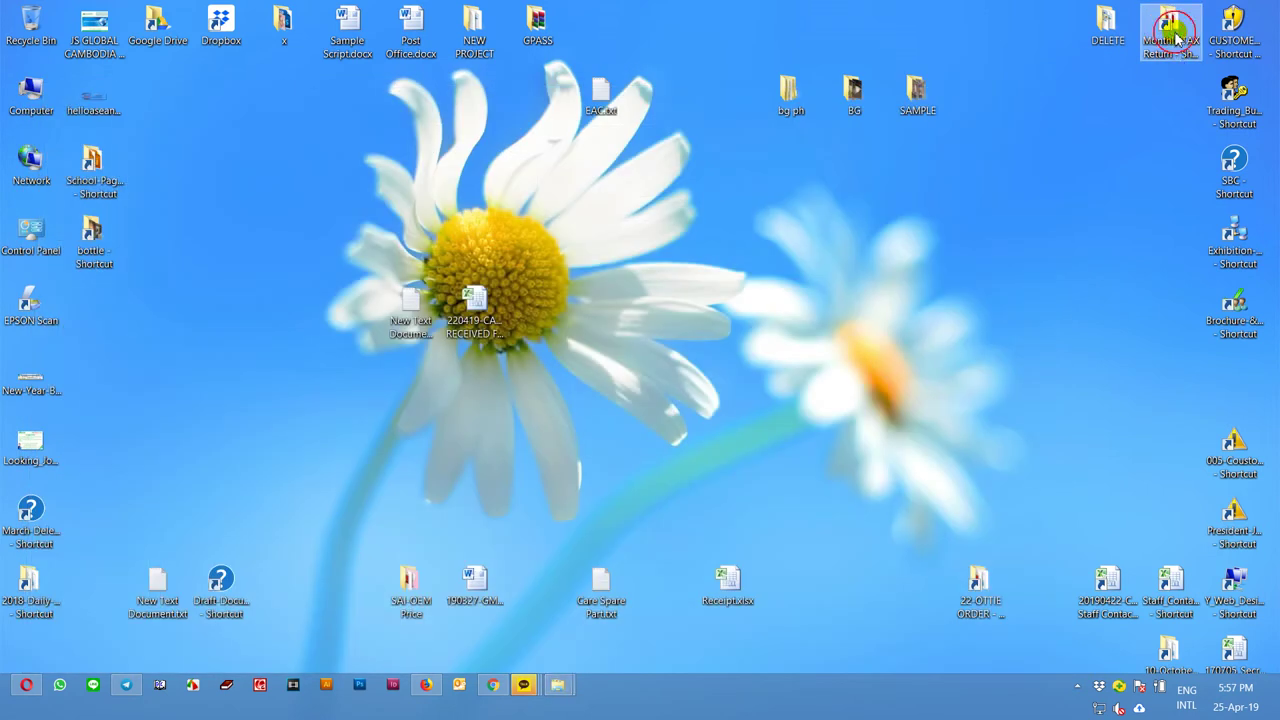
# Open and close the Monthly TAX Return, President and 005-Coustomer-&-Proforma-Invoice folders from their desktop shortcuts
pyautogui.doubleClick(1177, 38)
pyautogui.click(1043, 78)
pyautogui.doubleClick(1245, 500)
pyautogui.click(1040, 78)
pyautogui.doubleClick(1252, 445)
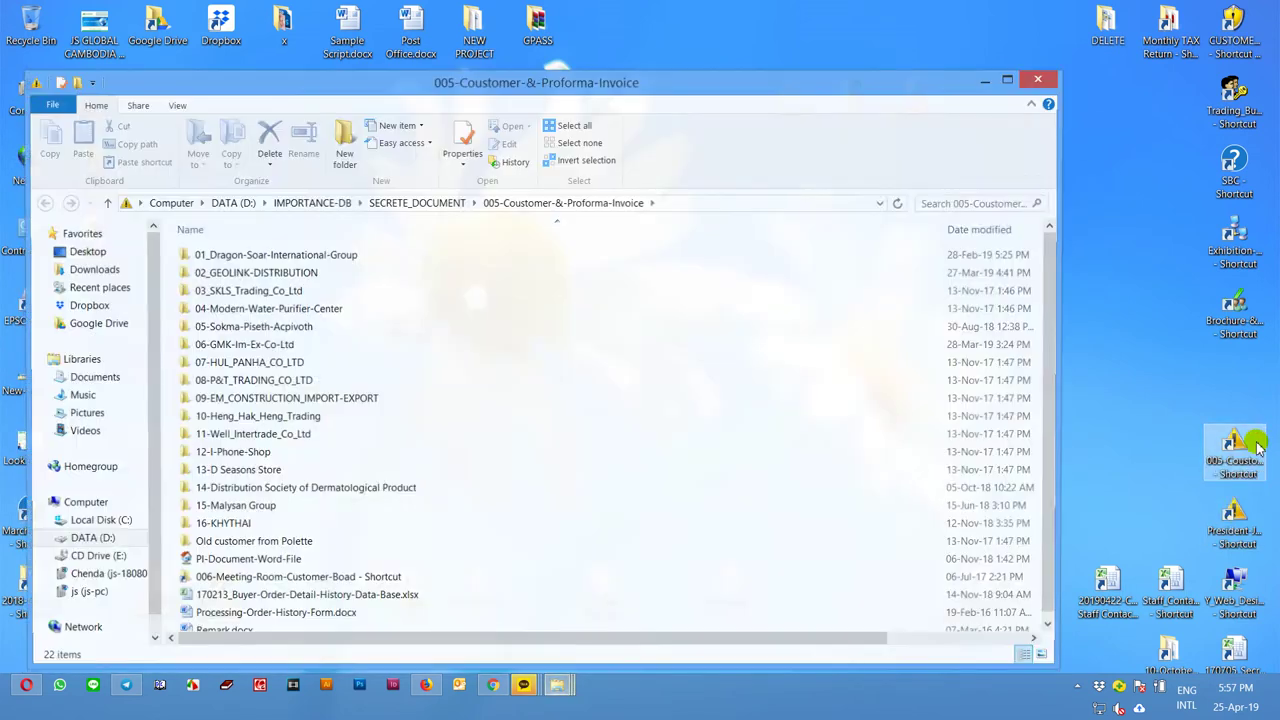
pyautogui.click(1040, 78)
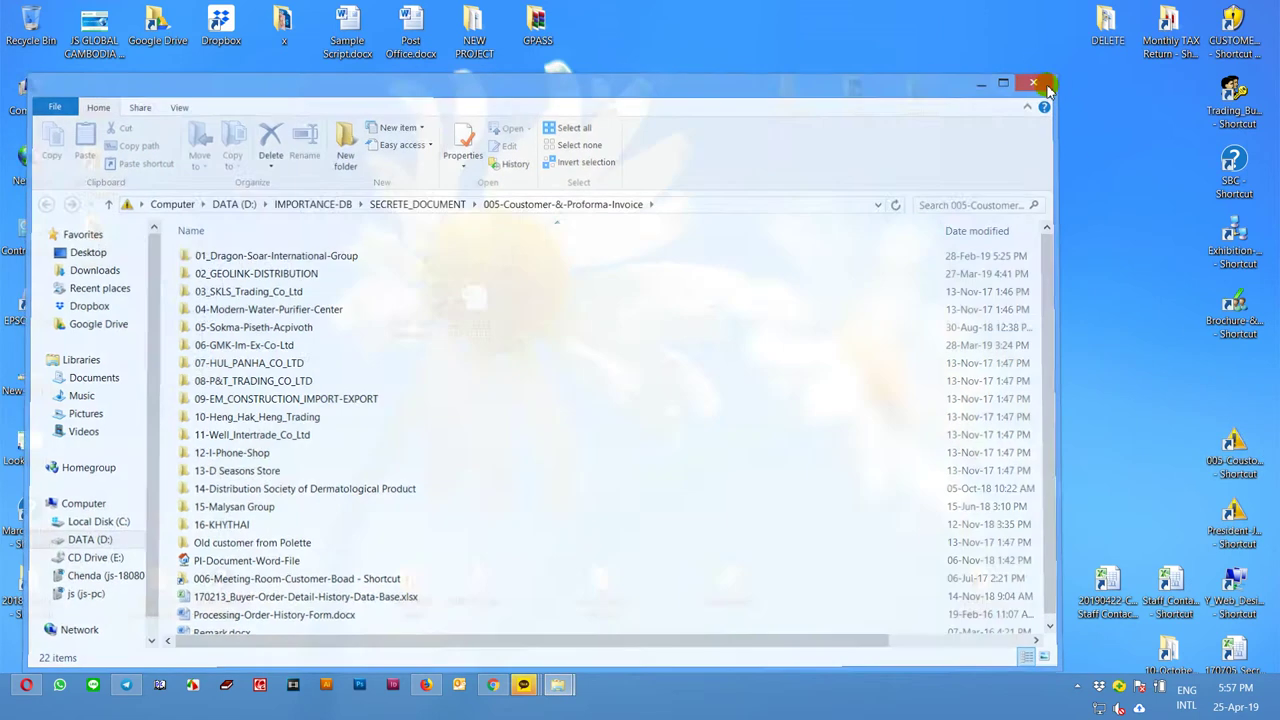
# Open Computer to reach the DATA (D:) drive, and close the window
pyautogui.press('super+e')
pyautogui.doubleClick(477, 291)
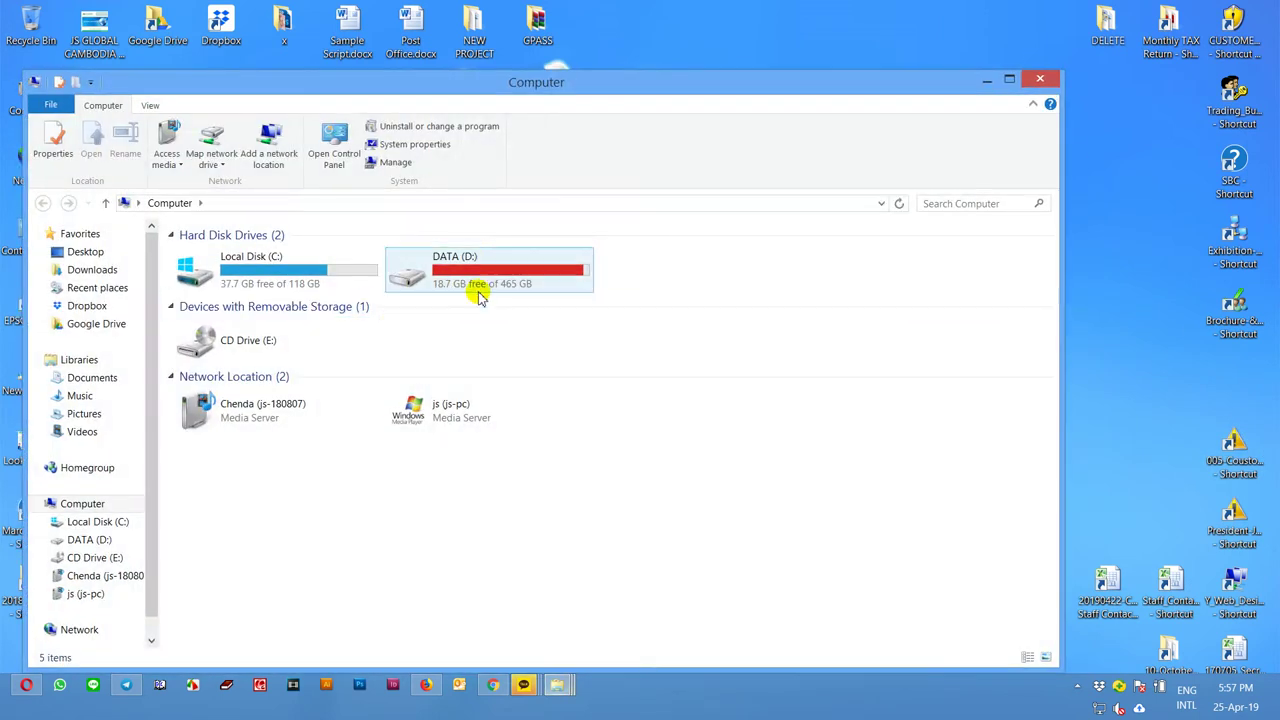
pyautogui.click(1040, 80)
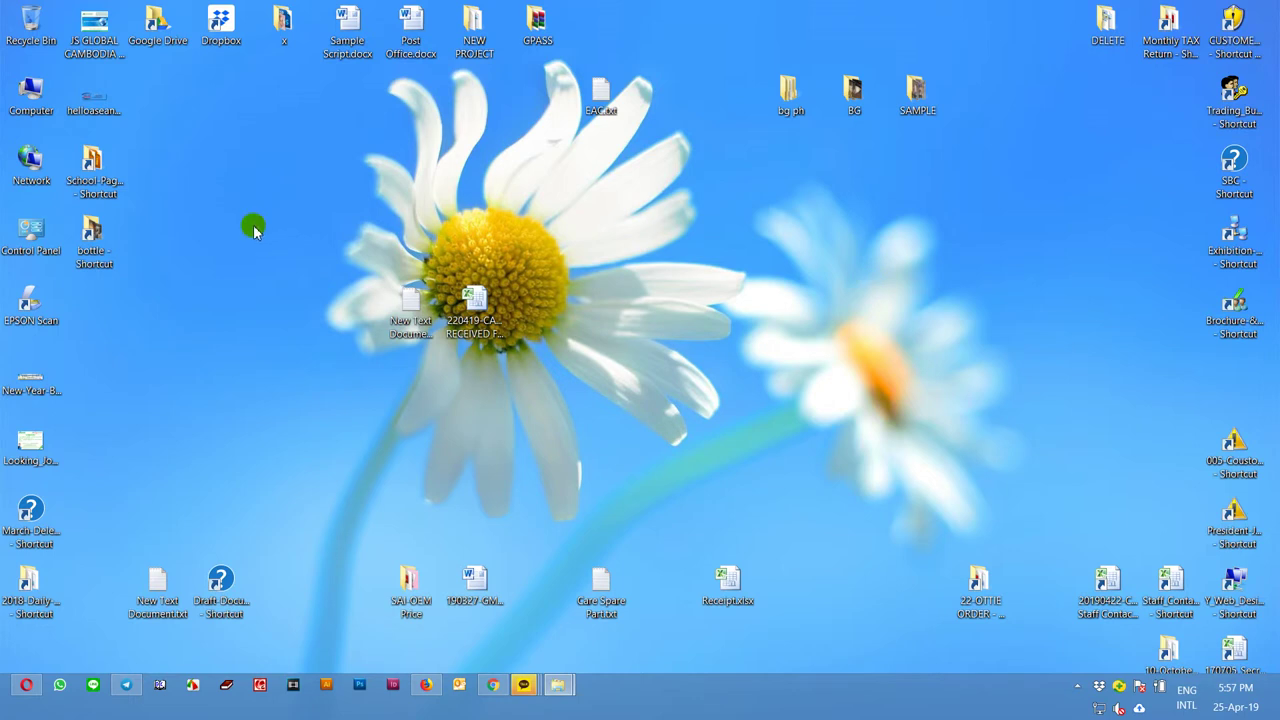
# Open bottle from its desktop shortcut and view the available file commands for its last image
pyautogui.doubleClick(88, 258)
pyautogui.click(748, 308)
pyautogui.rightClick(748, 308)
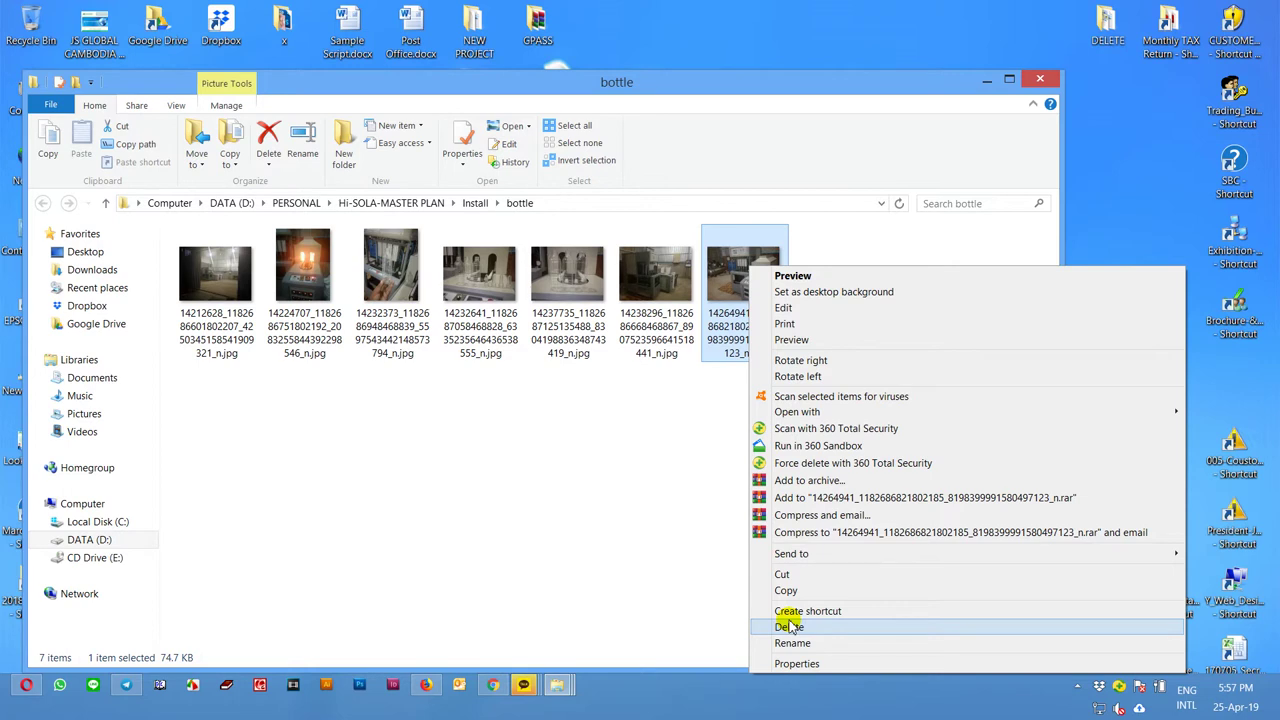
pyautogui.click(537, 514)
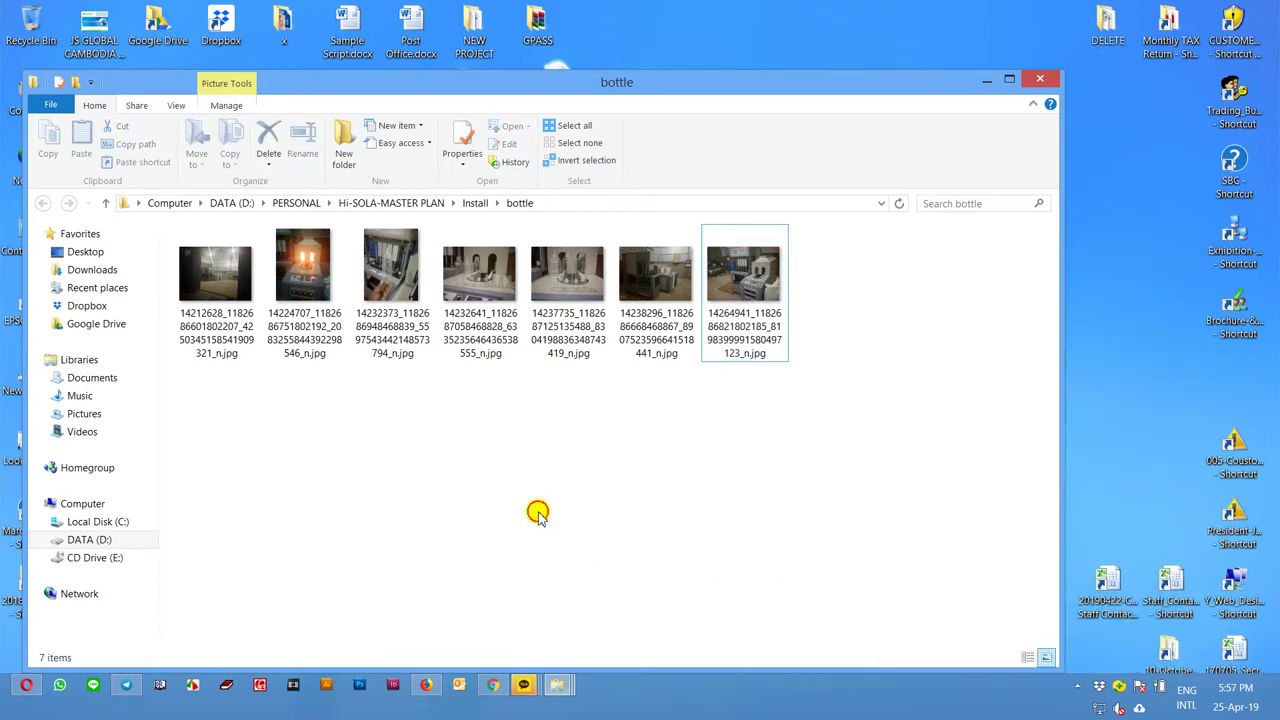
# Browse from DATA (D:) through Document-JS-GLOBAL to Condo-Renting, view the file commands for its fourth image, and close the open folder windows
pyautogui.press('super+e')
pyautogui.doubleClick(563, 263)
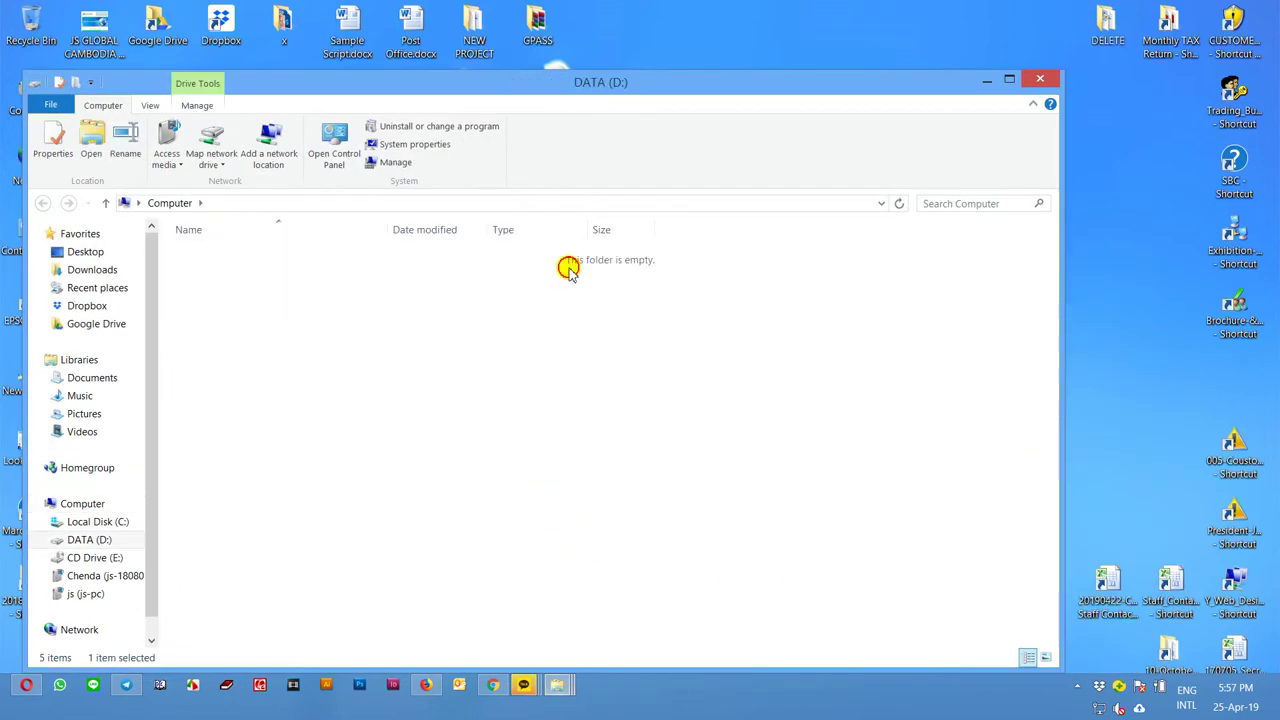
pyautogui.click(270, 328)
pyautogui.doubleClick(270, 328)
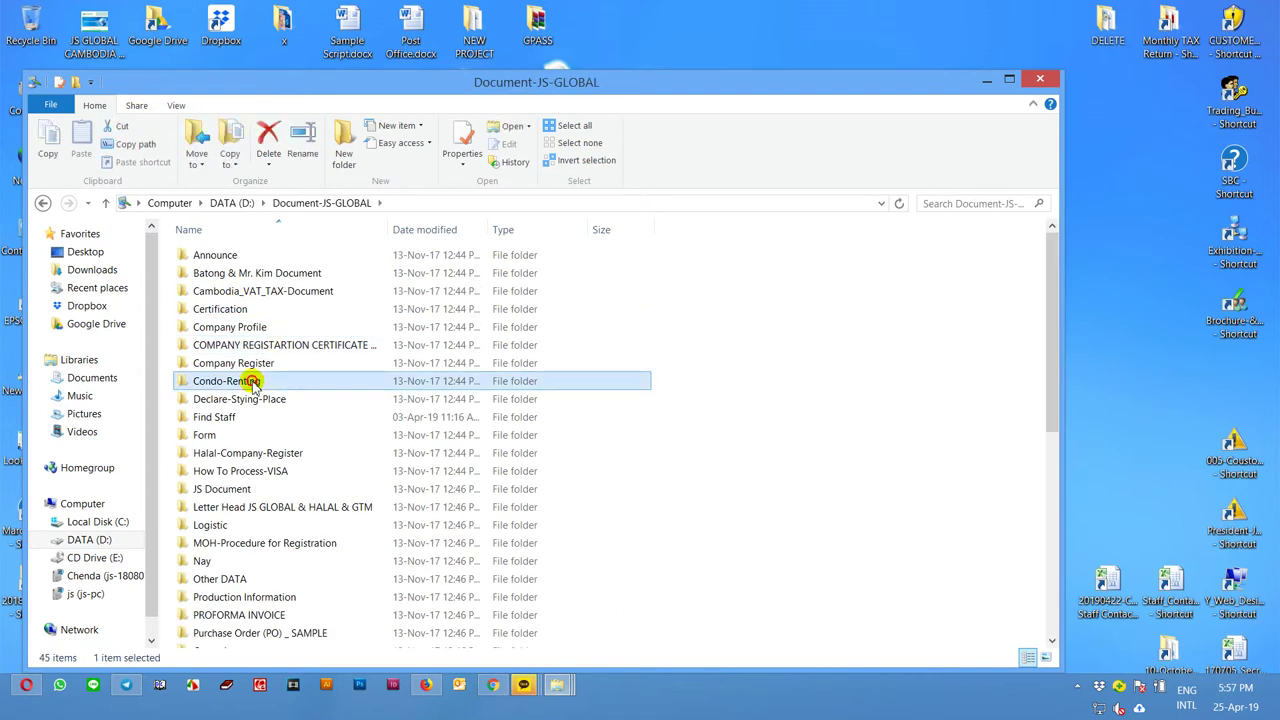
pyautogui.doubleClick(294, 374)
pyautogui.click(492, 272)
pyautogui.rightClick(494, 268)
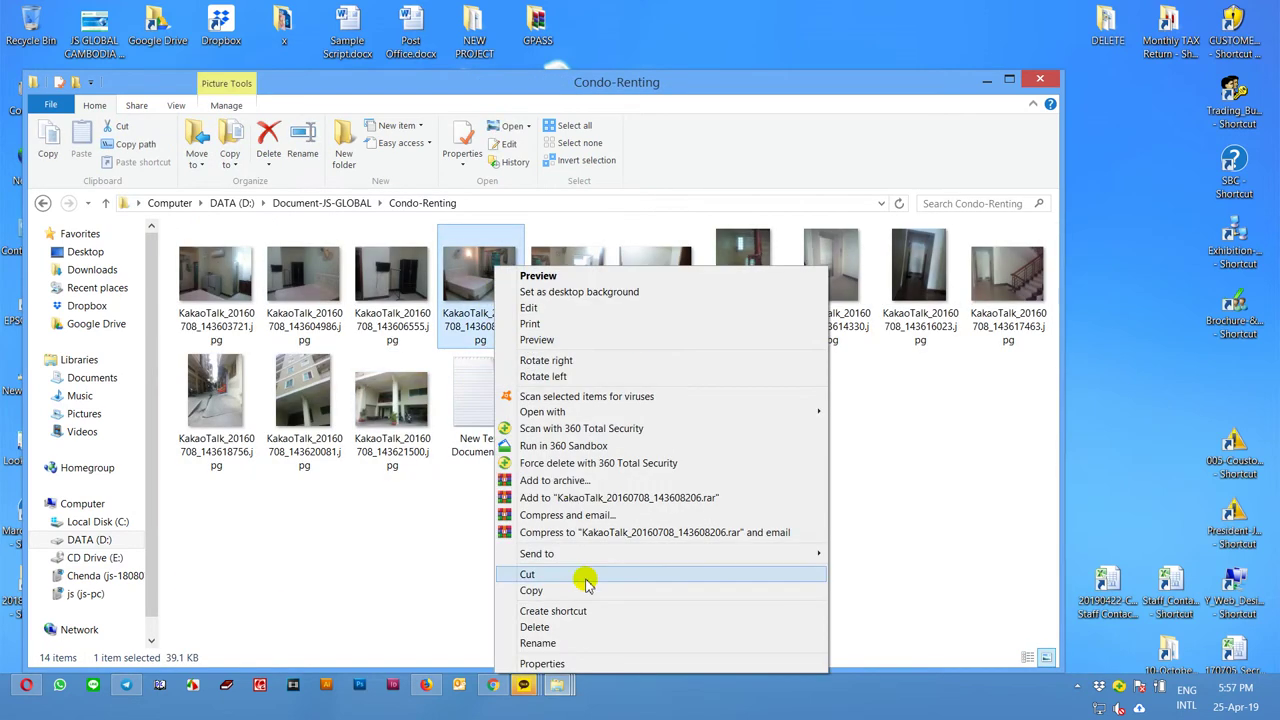
pyautogui.click(1040, 80)
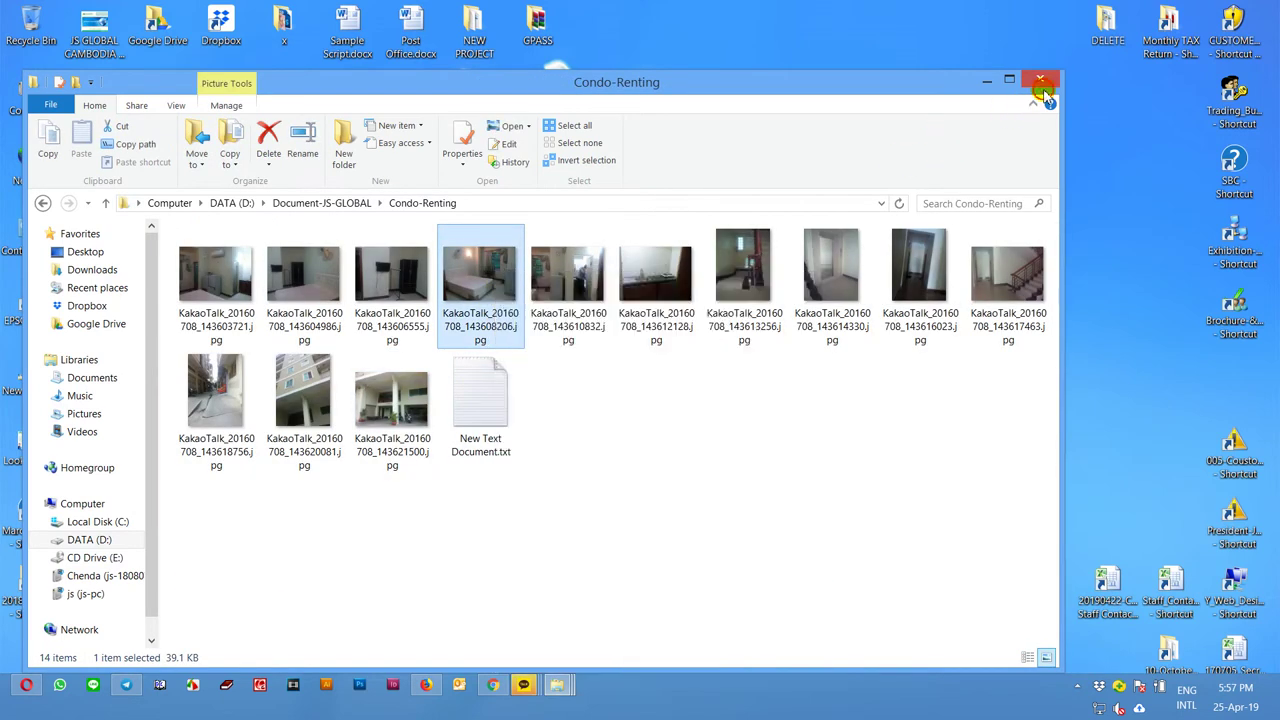
pyautogui.click(1040, 80)
pyautogui.click(1040, 85)
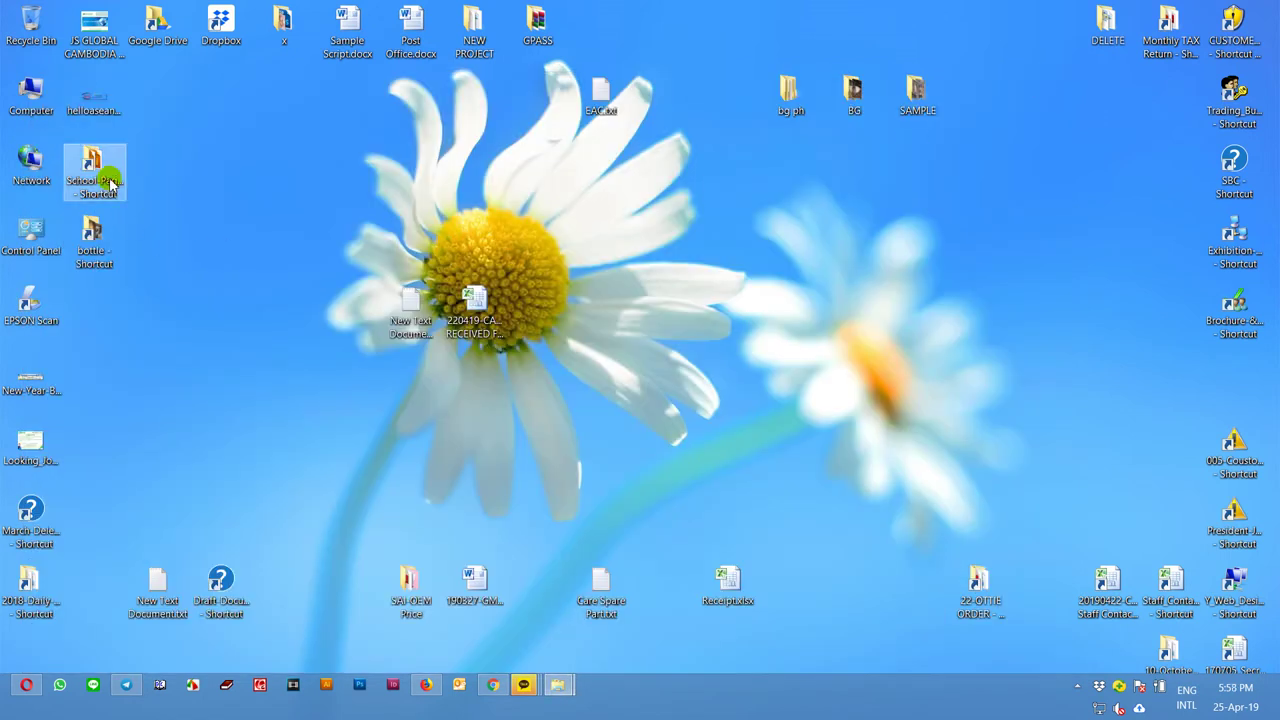
# Delete the bottle shortcut from the desktop, skipping the missing item, and close the remaining folder window
pyautogui.click(95, 240)
pyautogui.rightClick(103, 240)
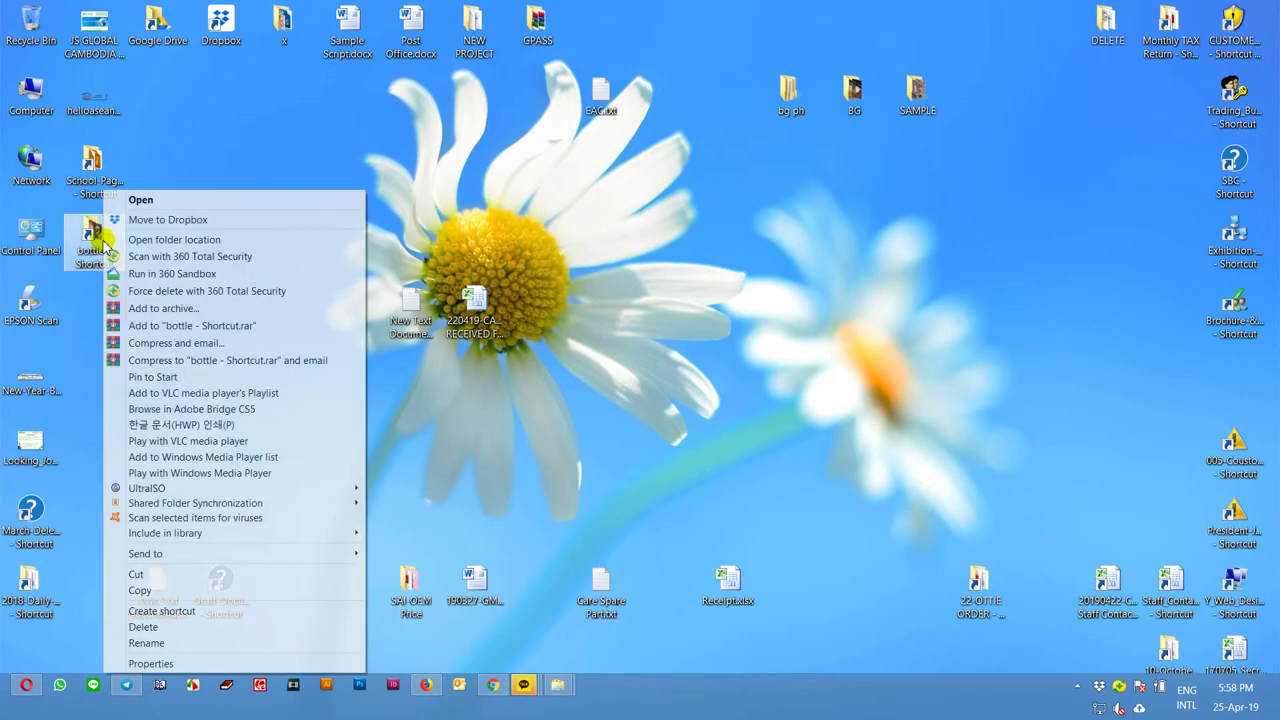
pyautogui.click(177, 627)
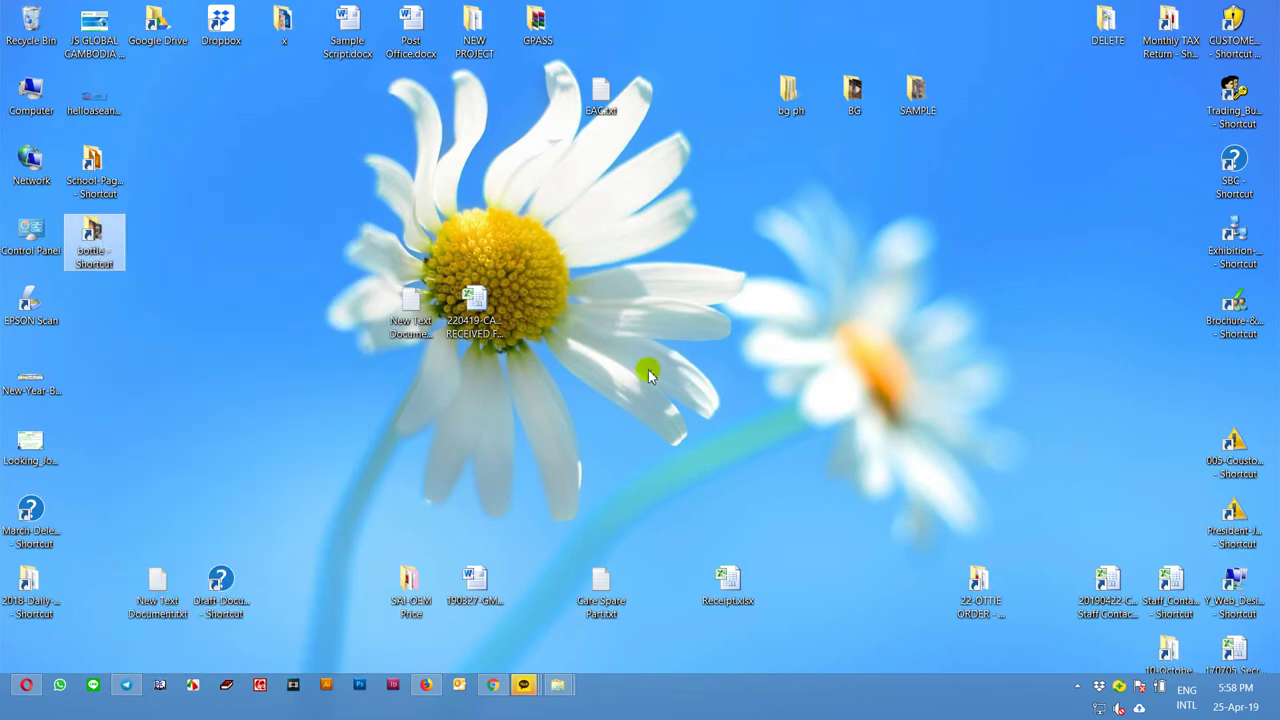
pyautogui.moveTo(228, 288); pyautogui.dragTo(470, 295)
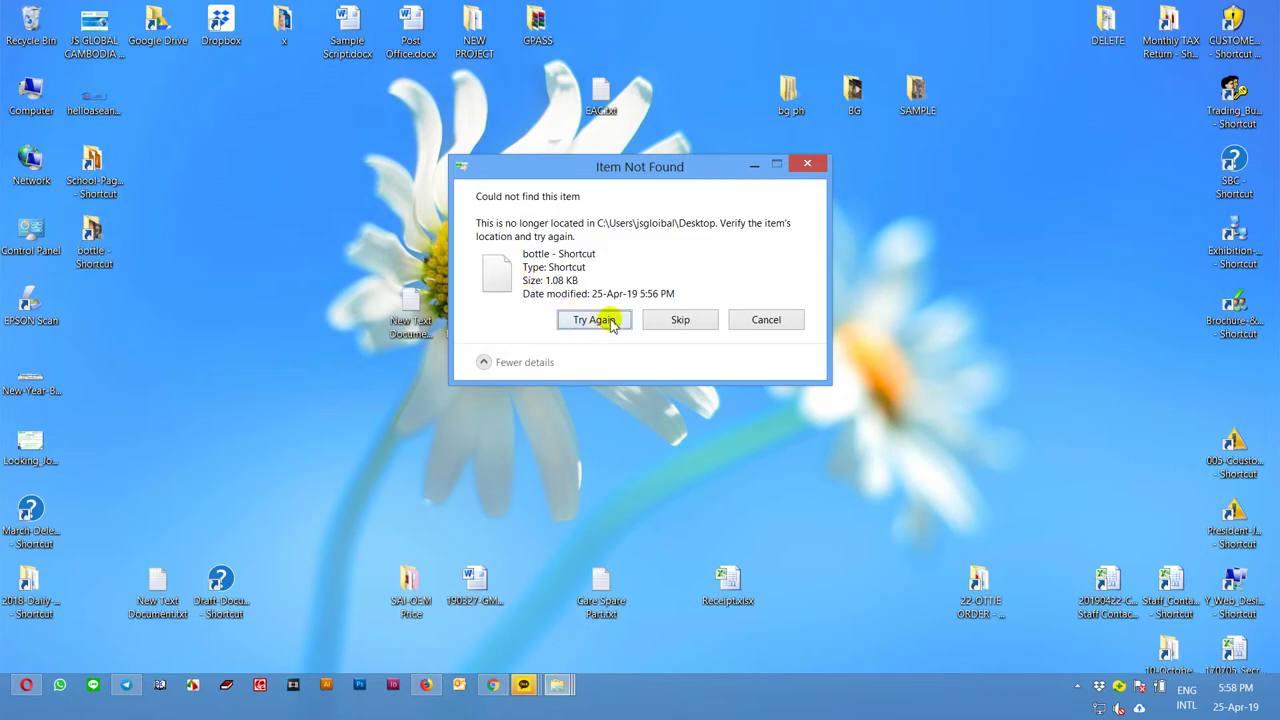
pyautogui.click(683, 320)
pyautogui.rightClick(561, 684)
pyautogui.click(555, 647)
pyautogui.moveTo(214, 262); pyautogui.dragTo(100, 226)
pyautogui.doubleClick(98, 230)
pyautogui.click(705, 325)
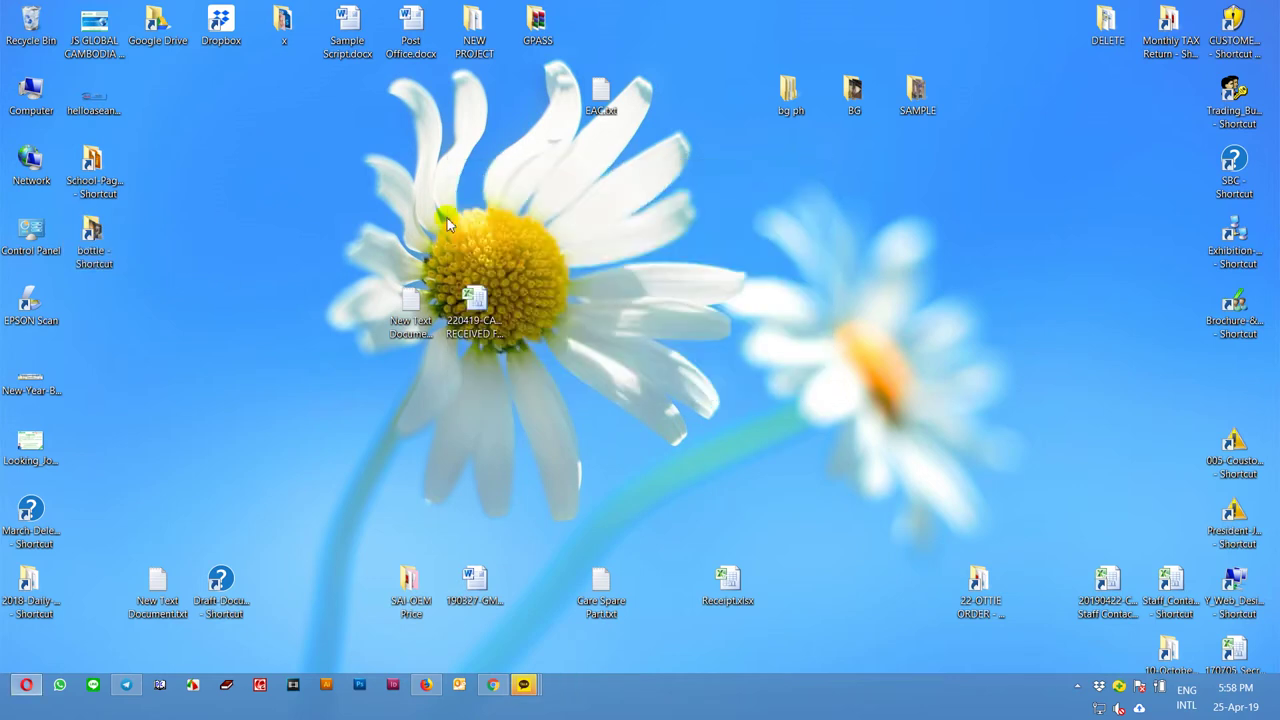
# Delete the School-Pagodar shortcut from the desktop and refresh the desktop
pyautogui.click(104, 172)
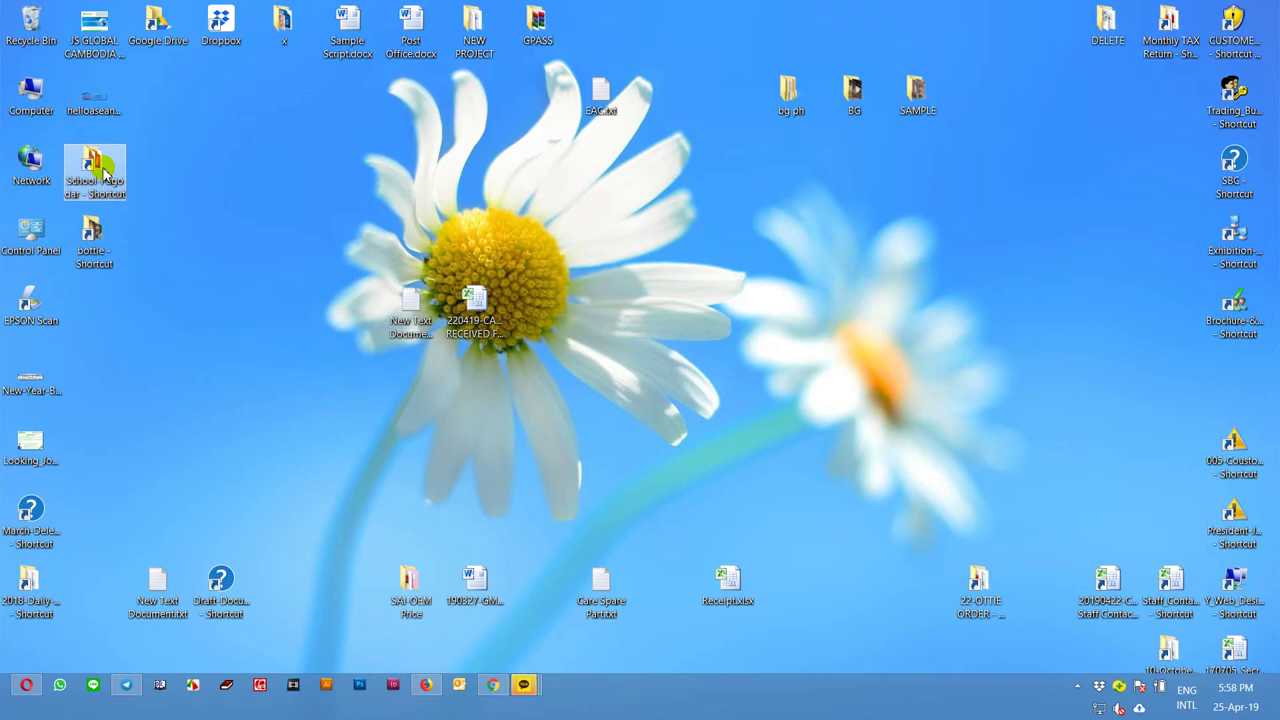
pyautogui.rightClick(104, 172)
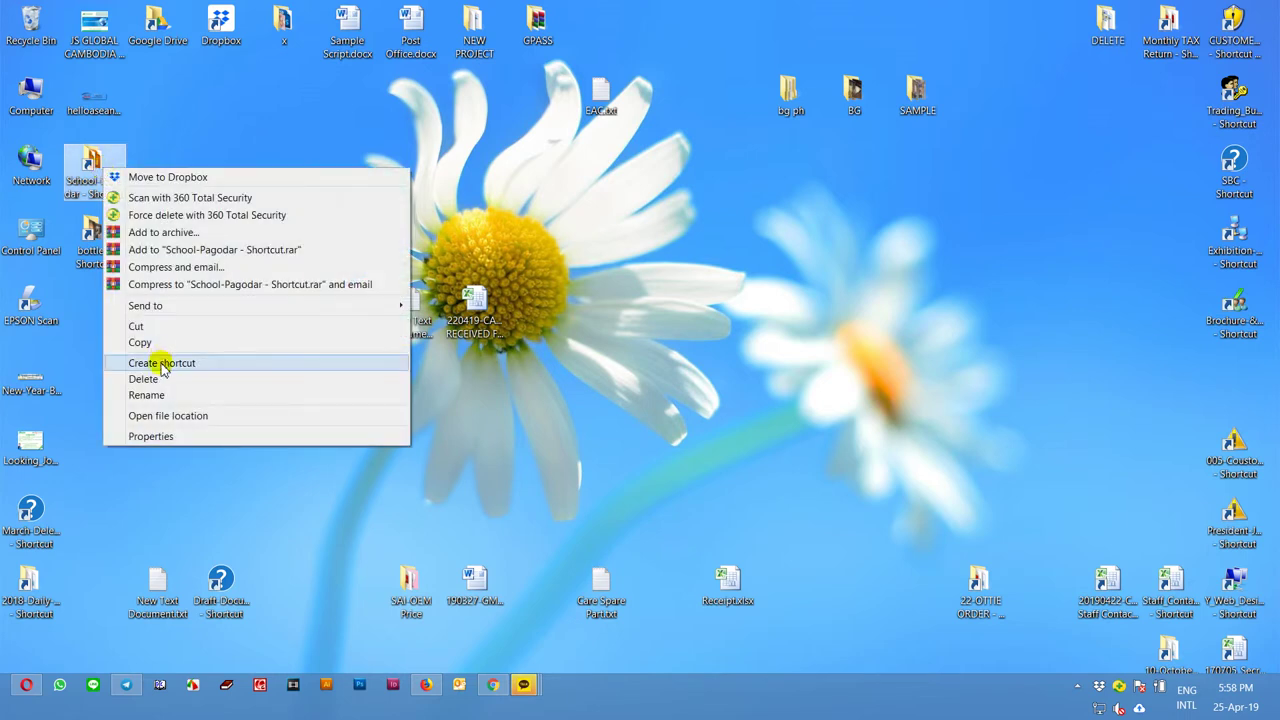
pyautogui.click(160, 374)
pyautogui.click(680, 319)
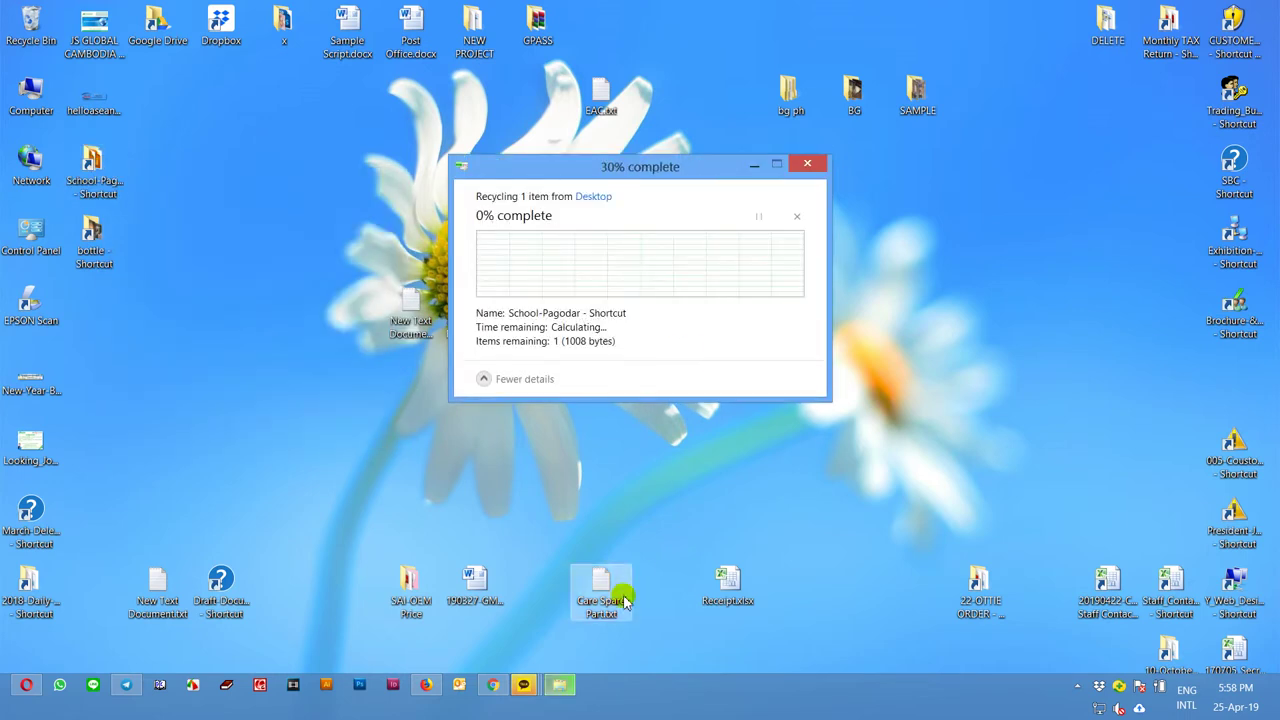
pyautogui.rightClick(197, 216)
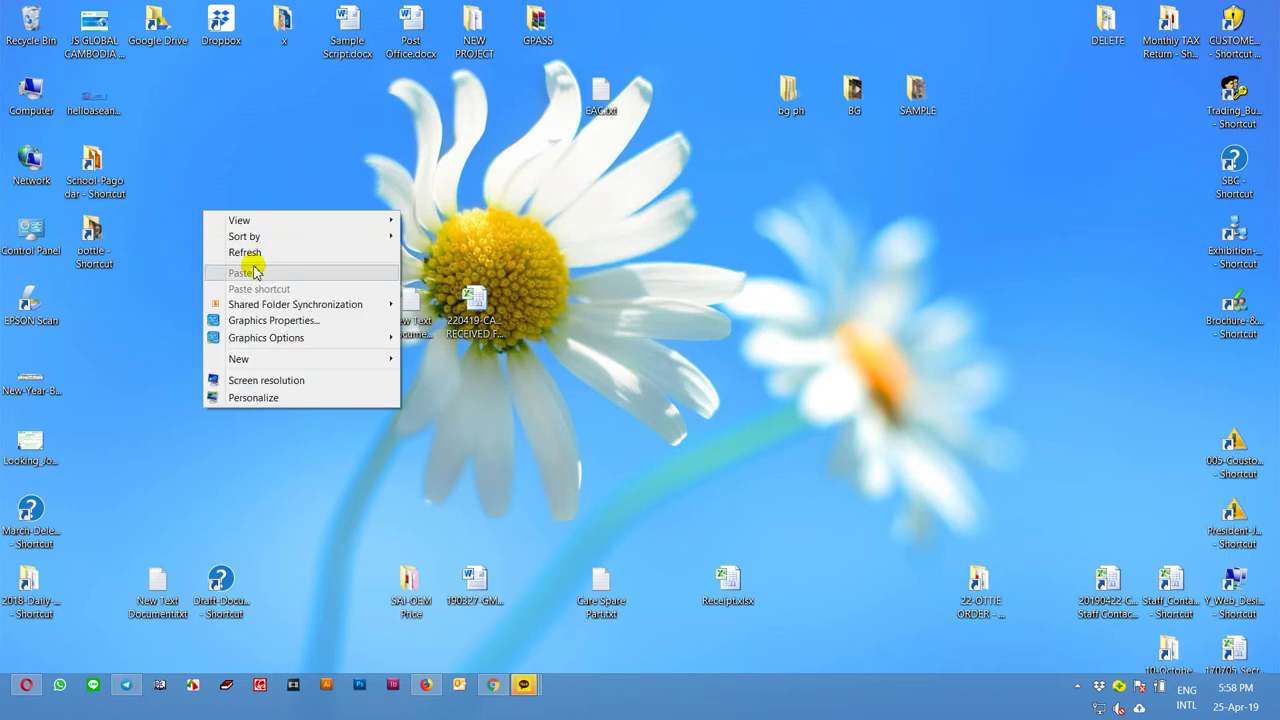
pyautogui.click(262, 252)
pyautogui.rightClick(266, 218)
pyautogui.click(300, 255)
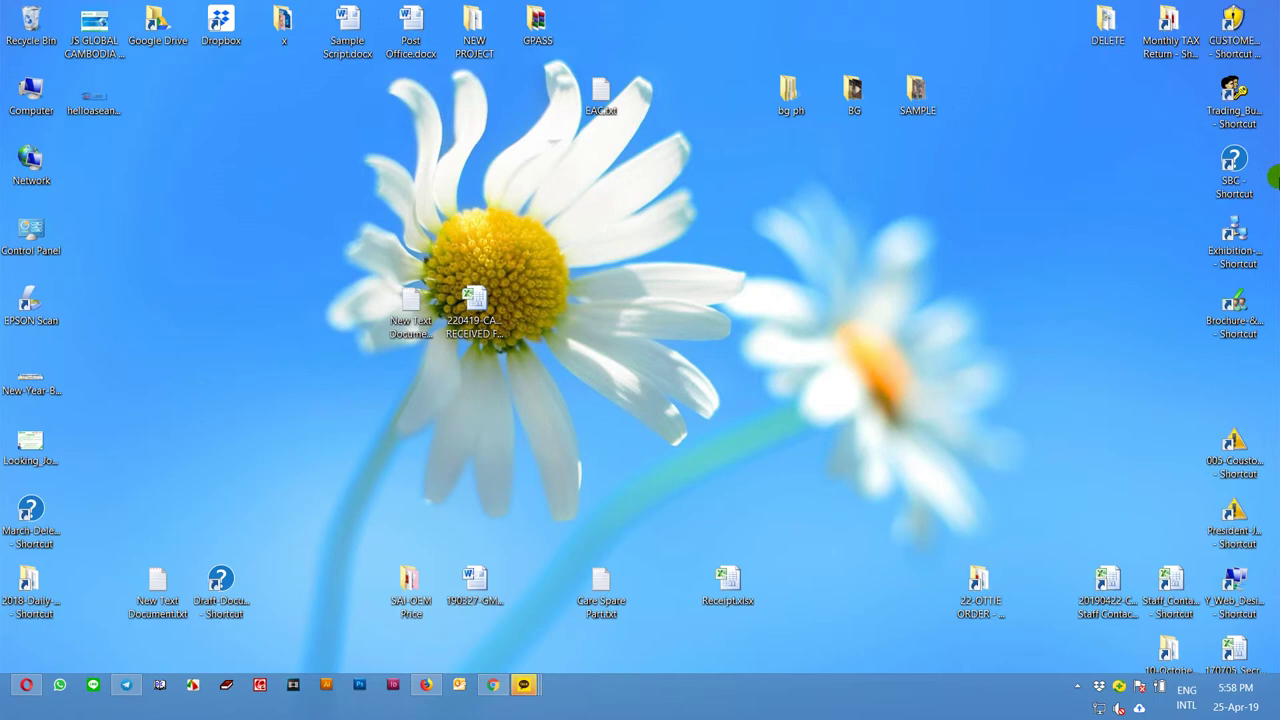
# Open and close the SBC and CUSTOMER-DB-2018 folders from their desktop shortcuts
pyautogui.doubleClick(1236, 162)
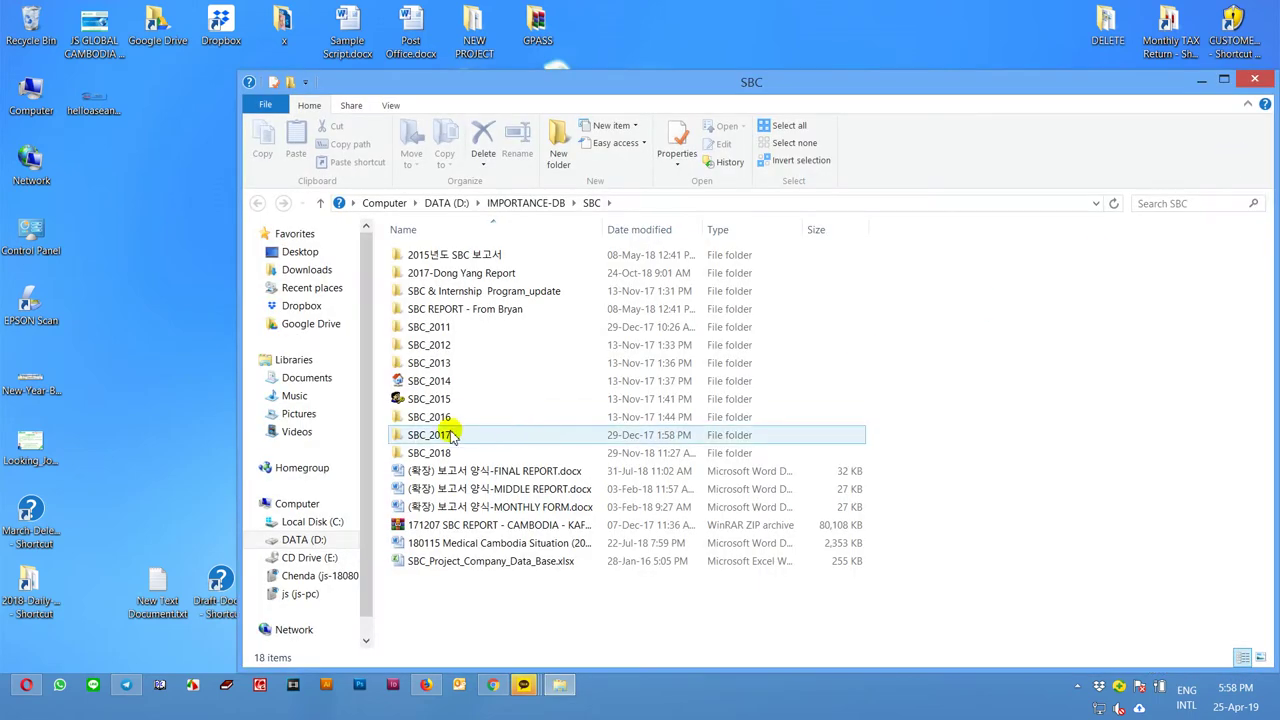
pyautogui.click(1254, 84)
pyautogui.doubleClick(1233, 20)
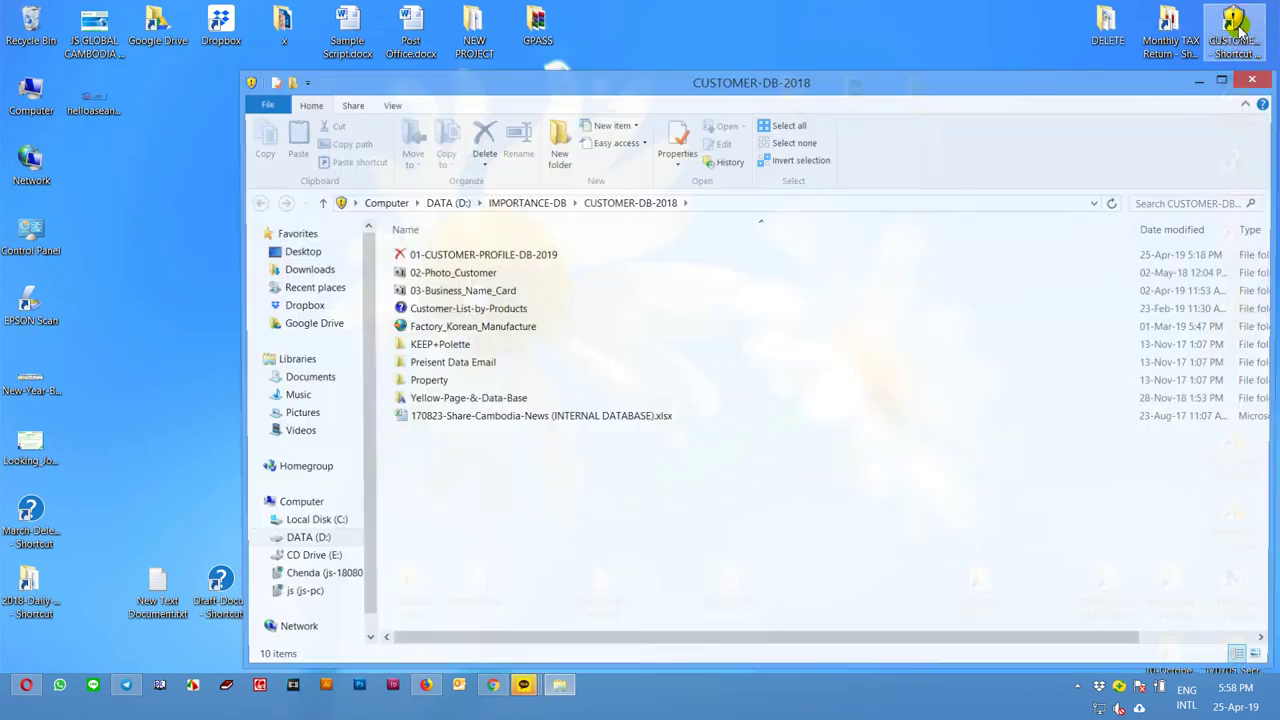
pyautogui.click(1254, 84)
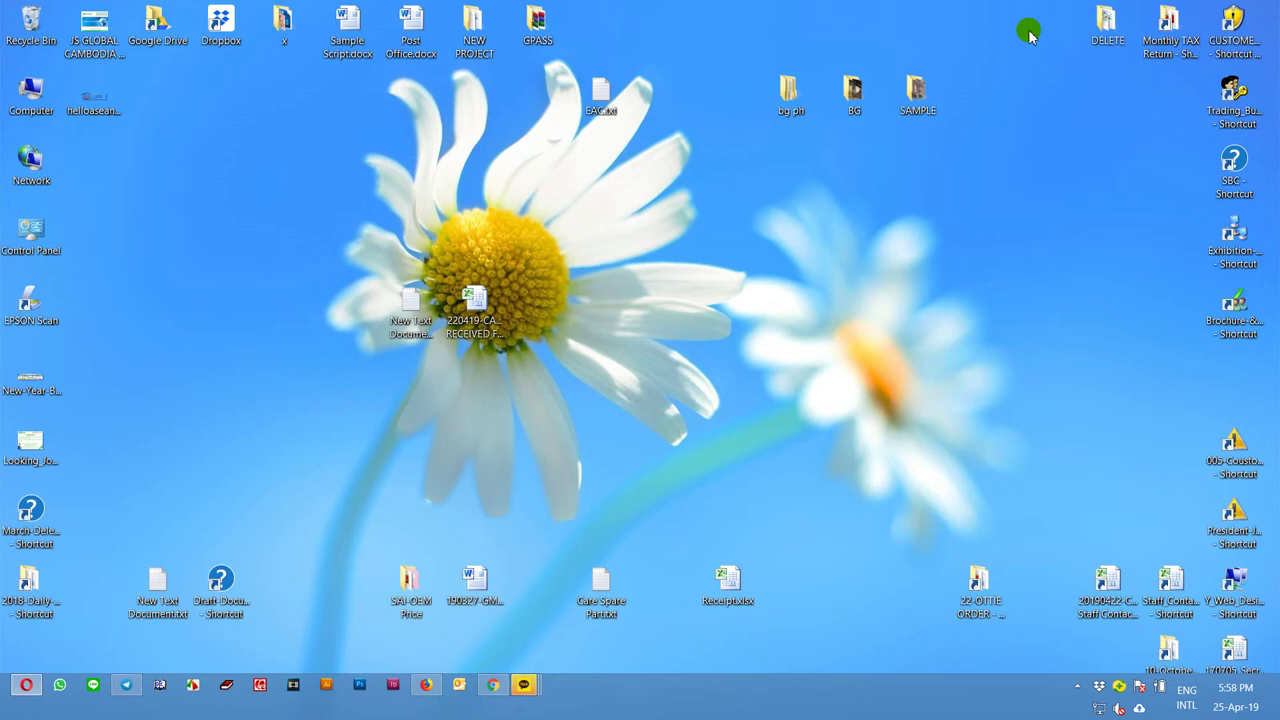
# Open 19-2019-Trade Delegation(14 March 2019) from its desktop shortcut, look through its contents, and move the window clear of the desktop shortcuts
pyautogui.doubleClick(28, 530)
pyautogui.scroll(-1, 830, 400)
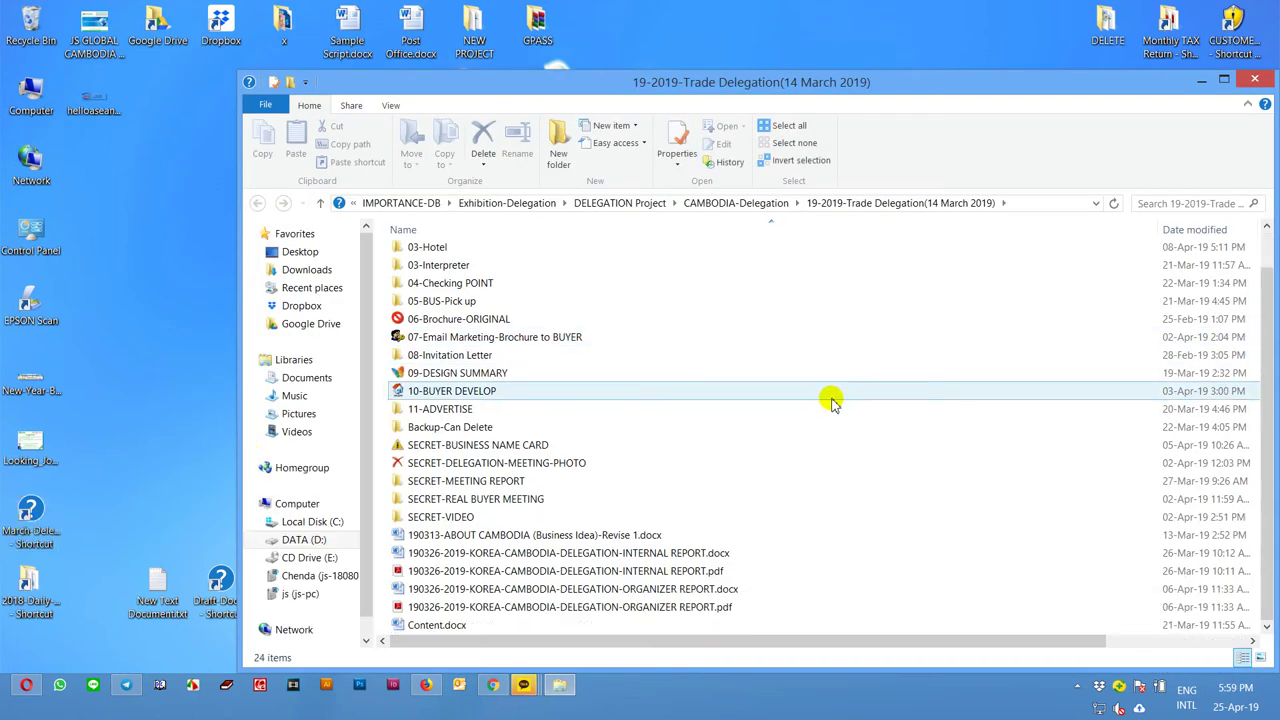
pyautogui.scroll(1, 380, 208)
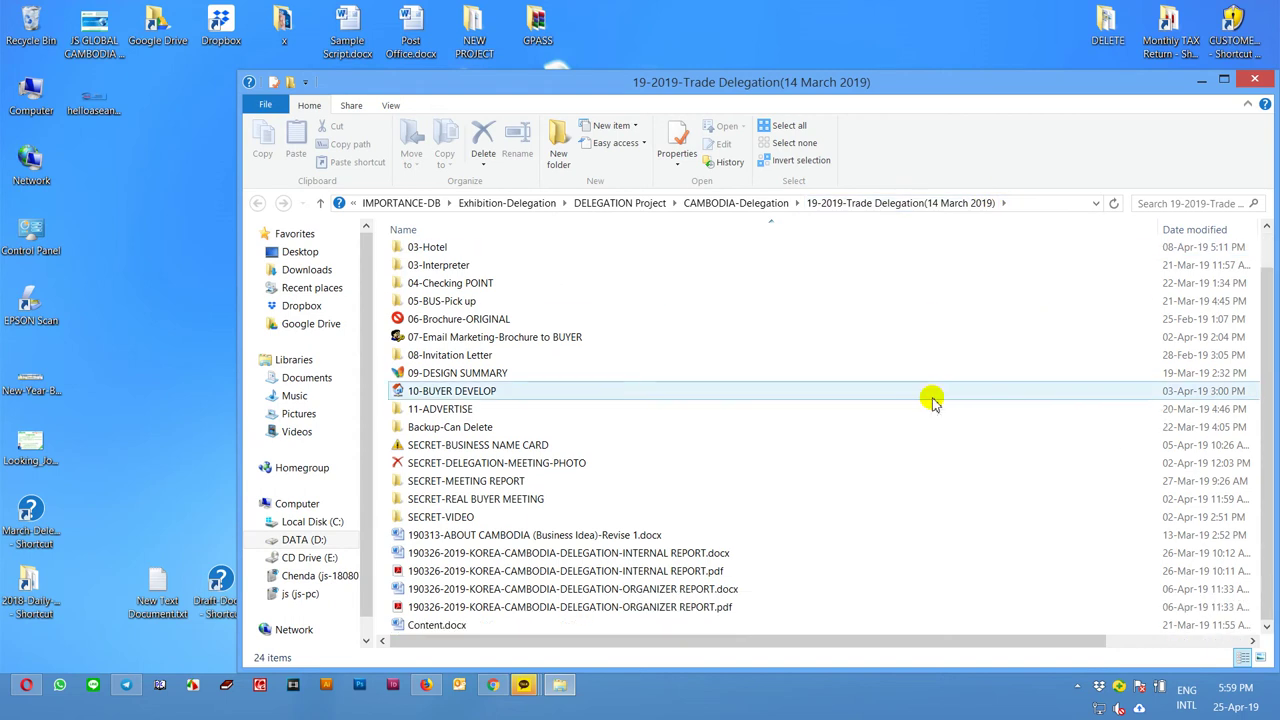
pyautogui.scroll(-1, 930, 398)
pyautogui.scroll(1, 930, 398)
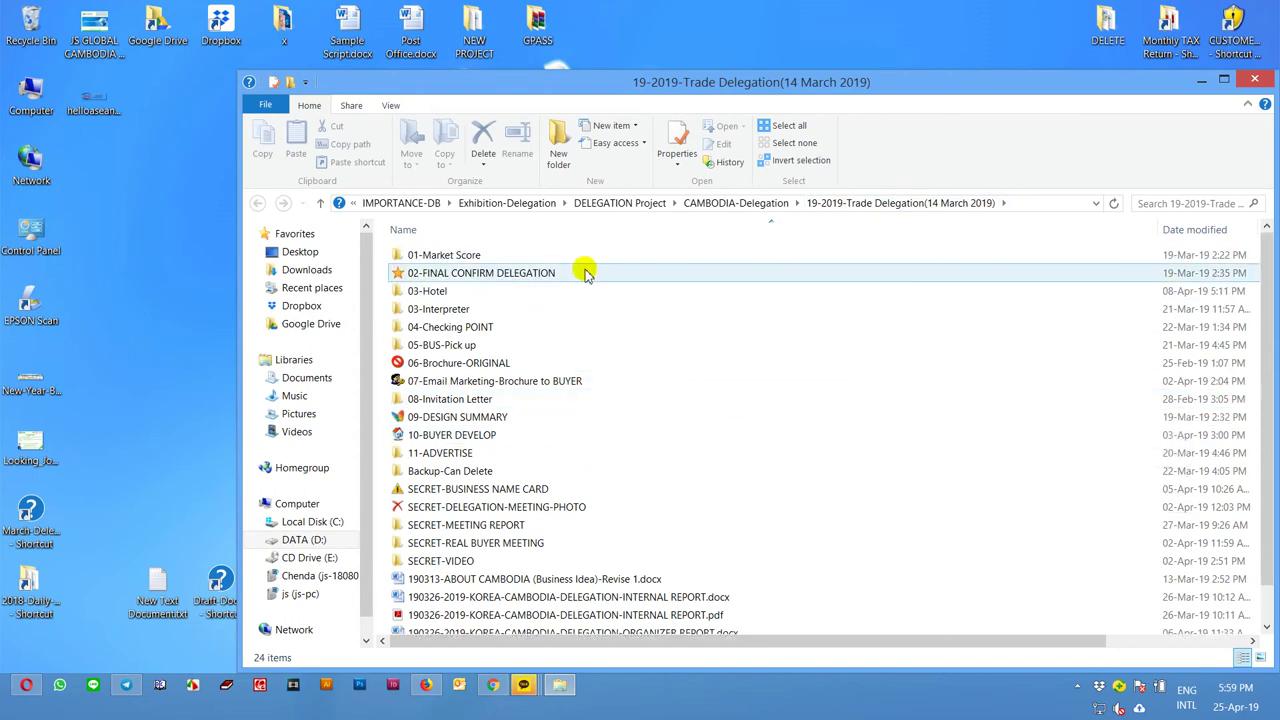
pyautogui.moveTo(1150, 87); pyautogui.dragTo(983, 74)
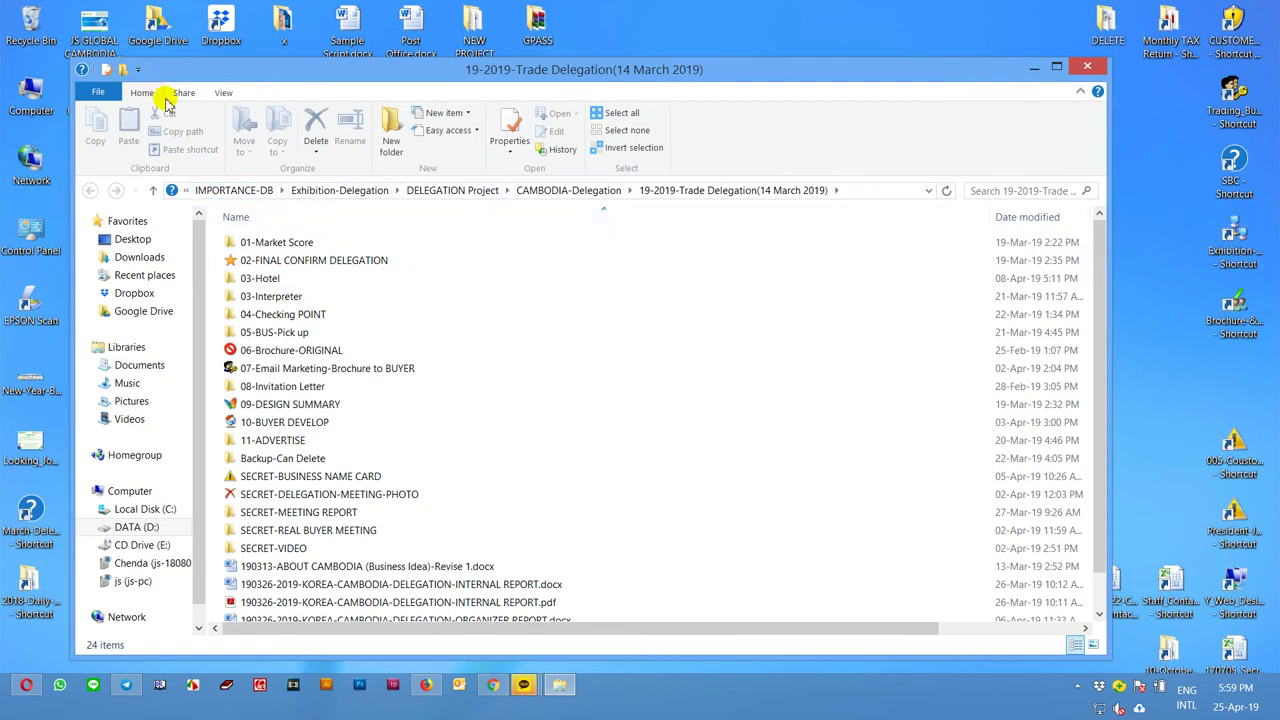
# In a second window beside it, browse from DATA (D:) through IMPORTANCE-DB, Exhibition-Delegation, DELEGATION Project and CAMBODIA-Delegation to 19-2019-Trade Delegation(14 March 2019)
pyautogui.doubleClick(31, 95)
pyautogui.click(568, 190)
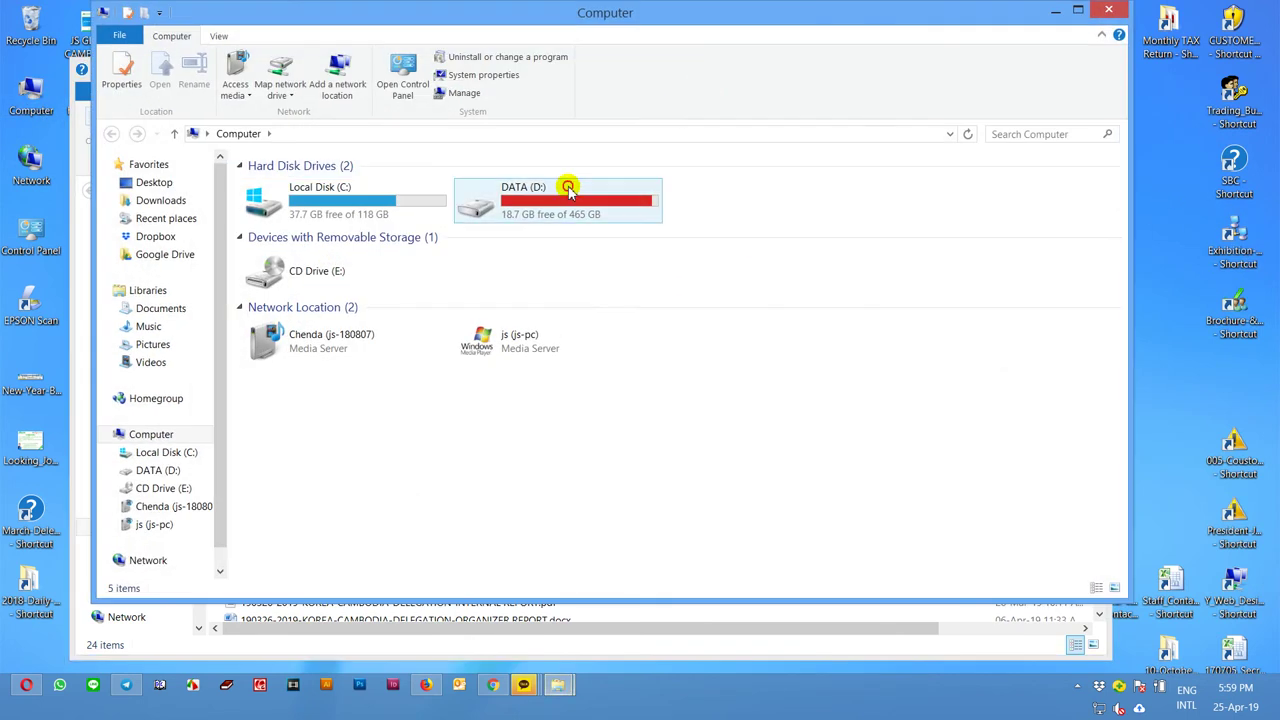
pyautogui.doubleClick(568, 190)
pyautogui.moveTo(524, 14); pyautogui.dragTo(1100, 94)
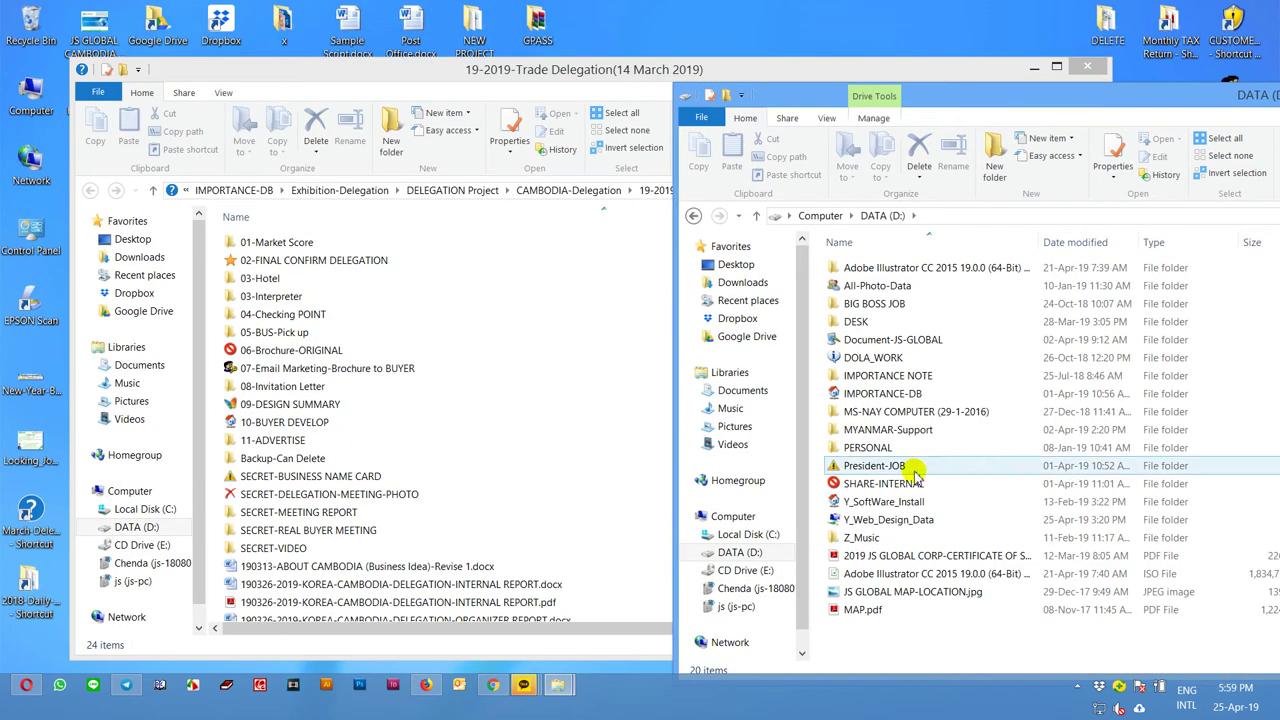
pyautogui.doubleClick(900, 393)
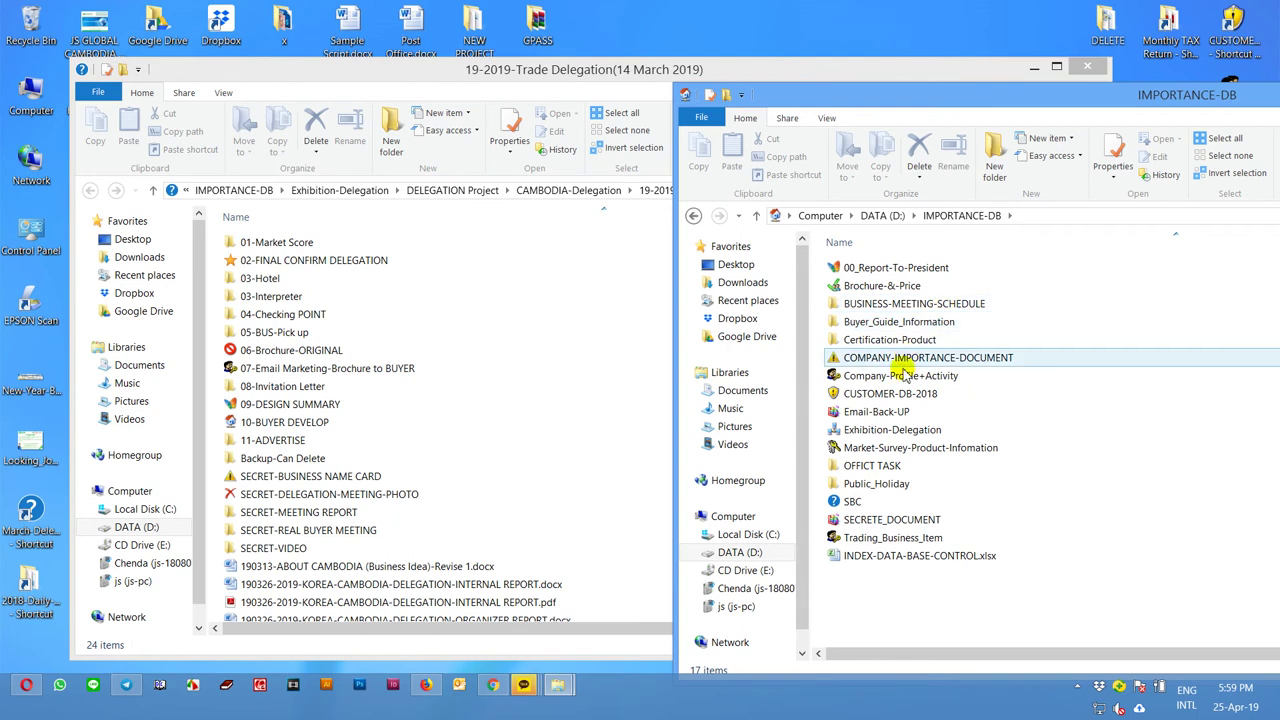
pyautogui.doubleClick(895, 429)
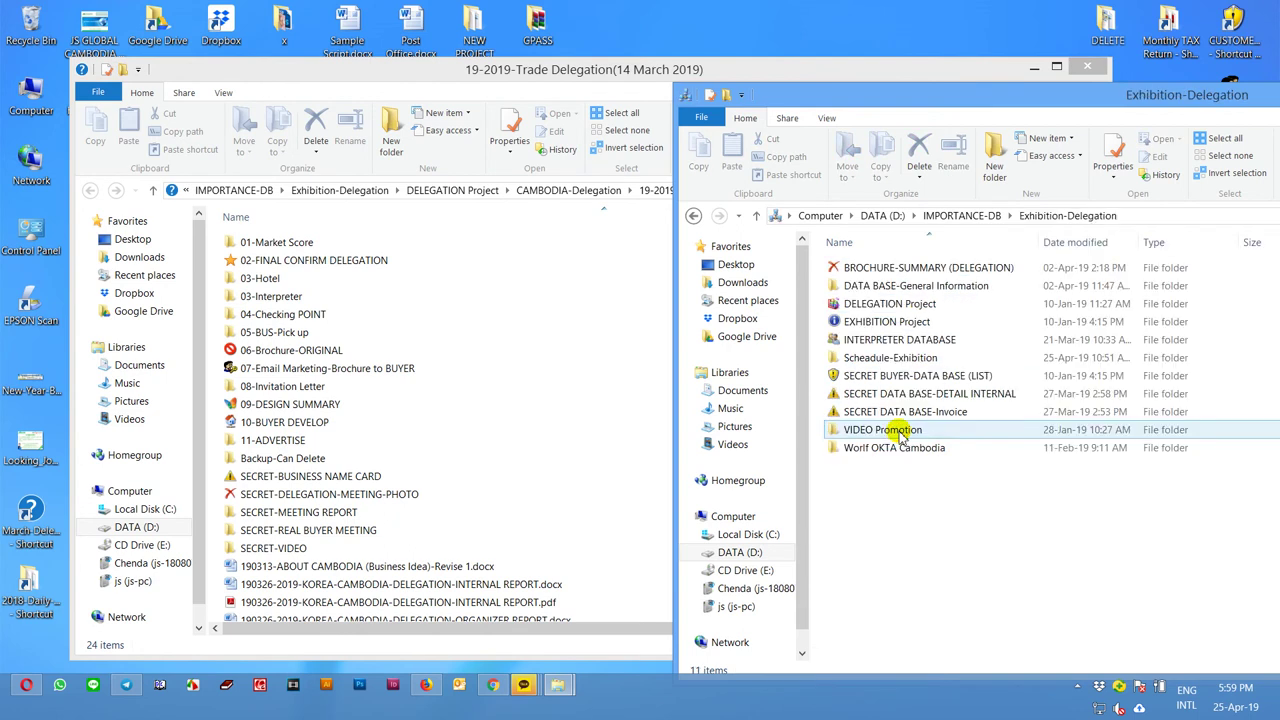
pyautogui.doubleClick(892, 303)
pyautogui.doubleClick(868, 271)
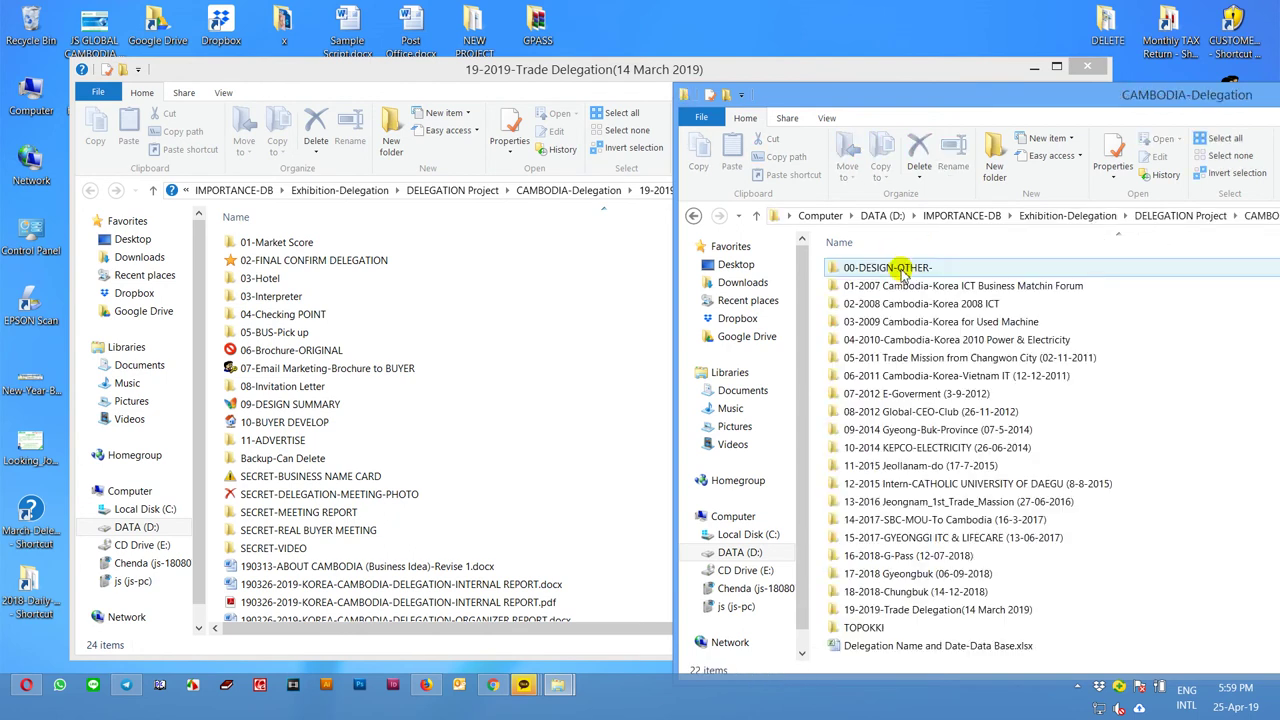
pyautogui.moveTo(834, 100); pyautogui.dragTo(978, 84)
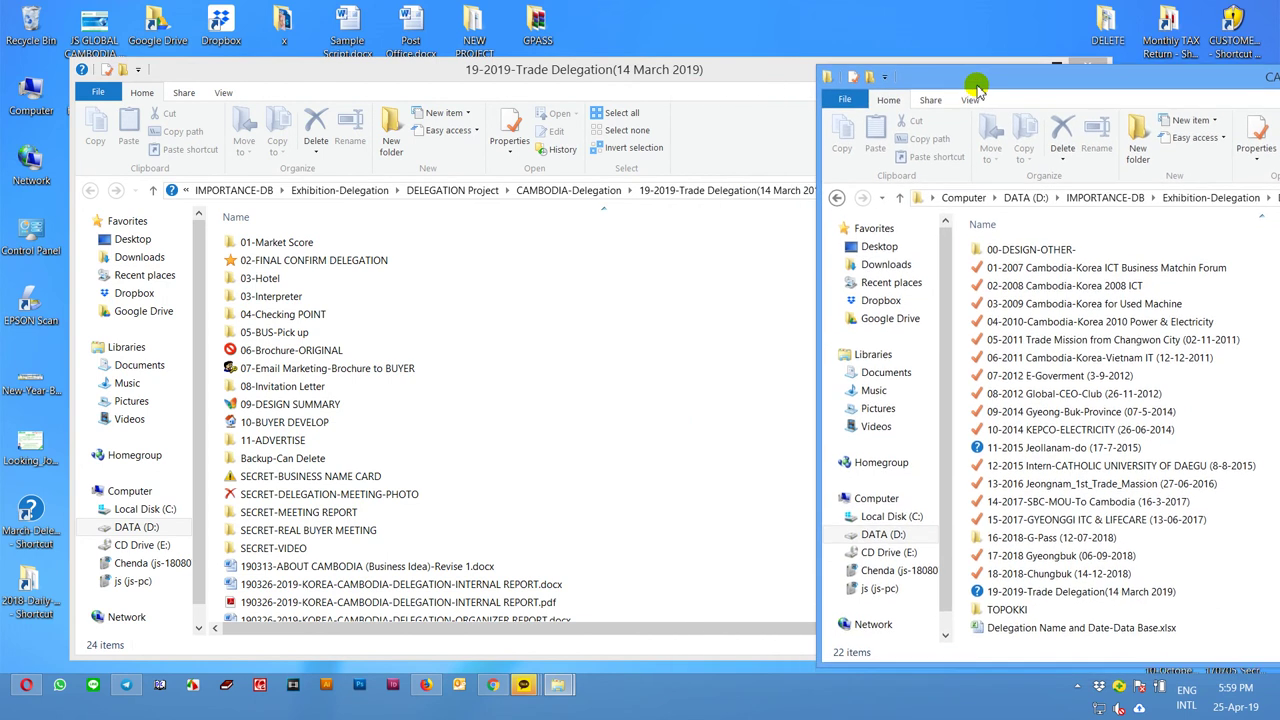
pyautogui.doubleClick(1030, 591)
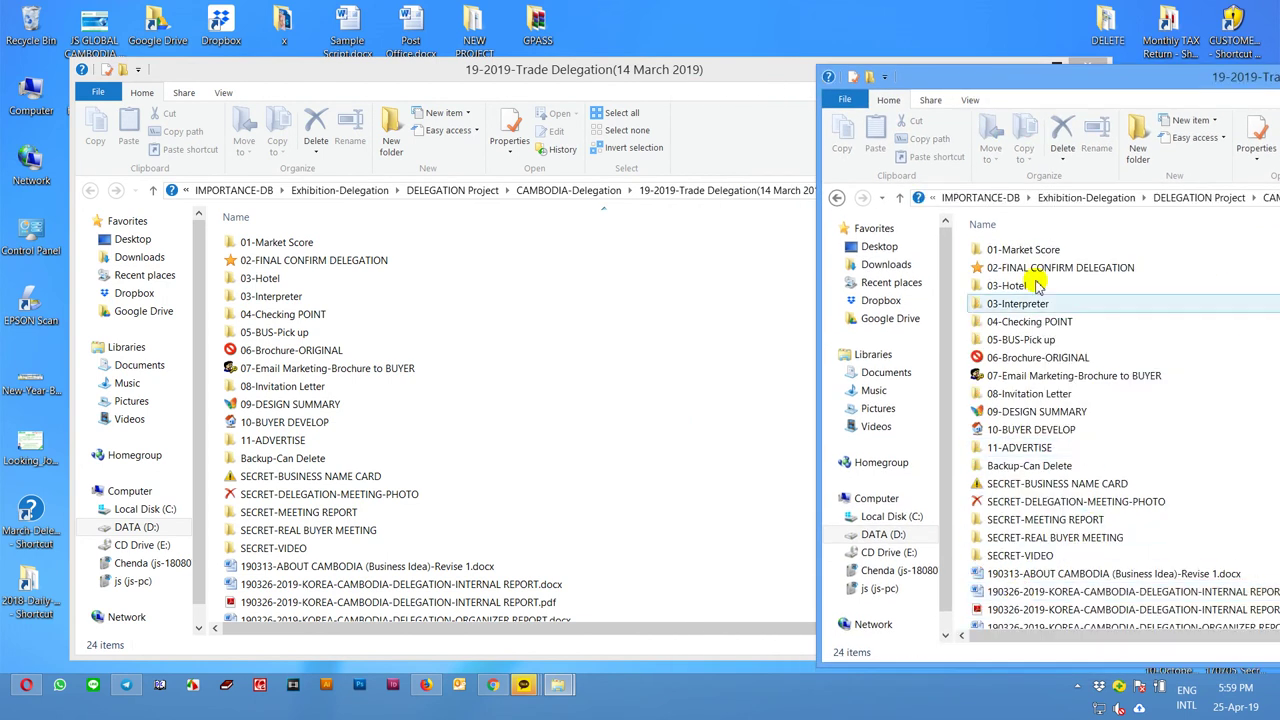
# Compare and close both 19-2019-Trade Delegation(14 March 2019) windows, and reopen and close the folder from its desktop shortcut
pyautogui.moveTo(1137, 77); pyautogui.dragTo(509, 164)
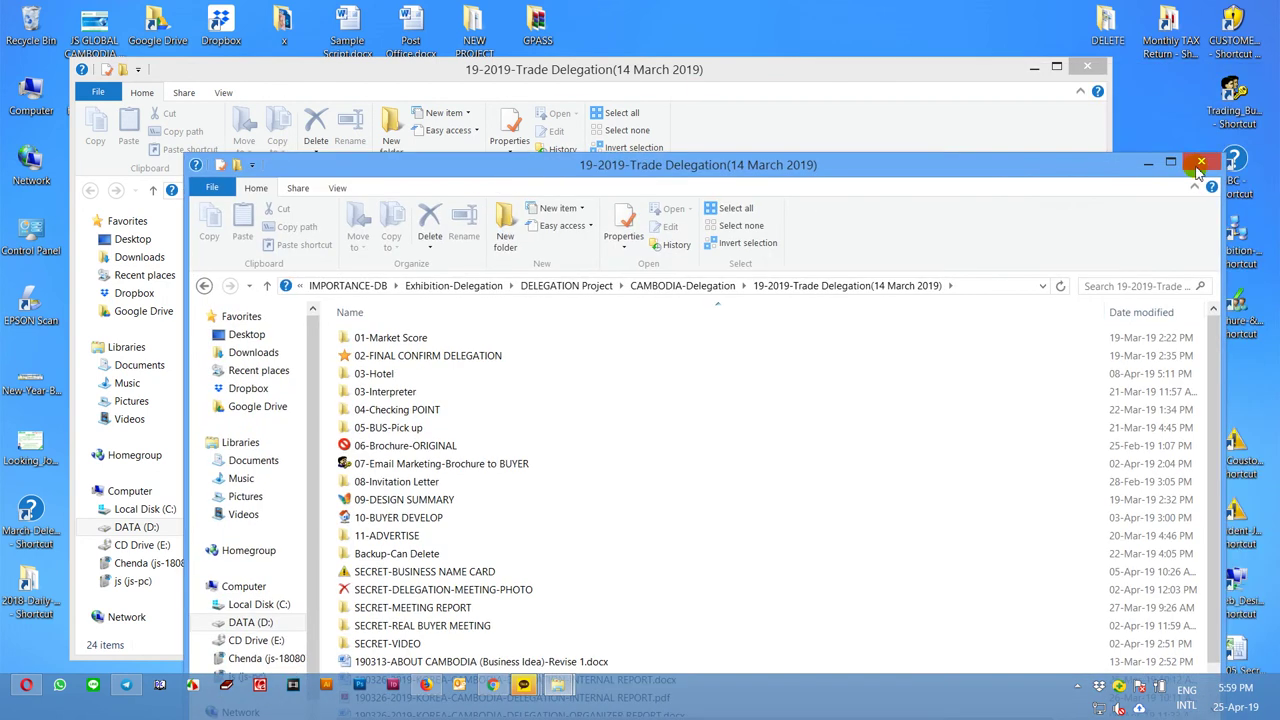
pyautogui.click(1200, 164)
pyautogui.click(1087, 67)
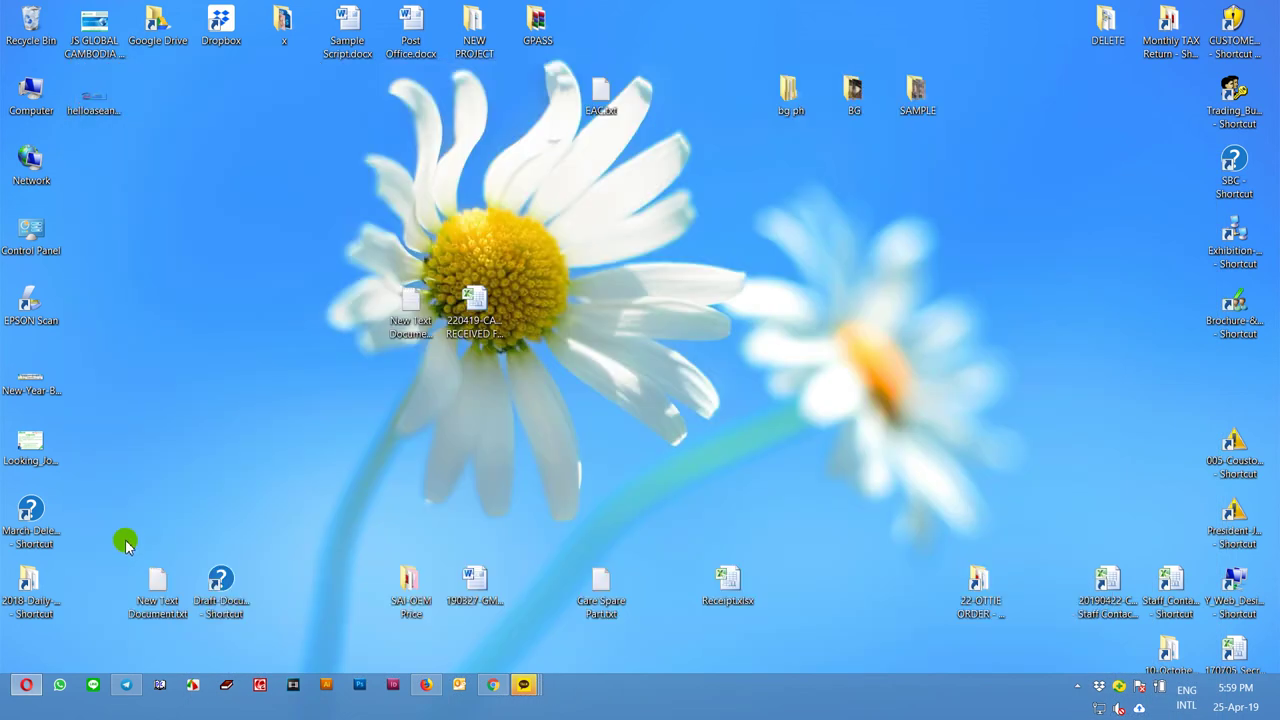
pyautogui.doubleClick(38, 518)
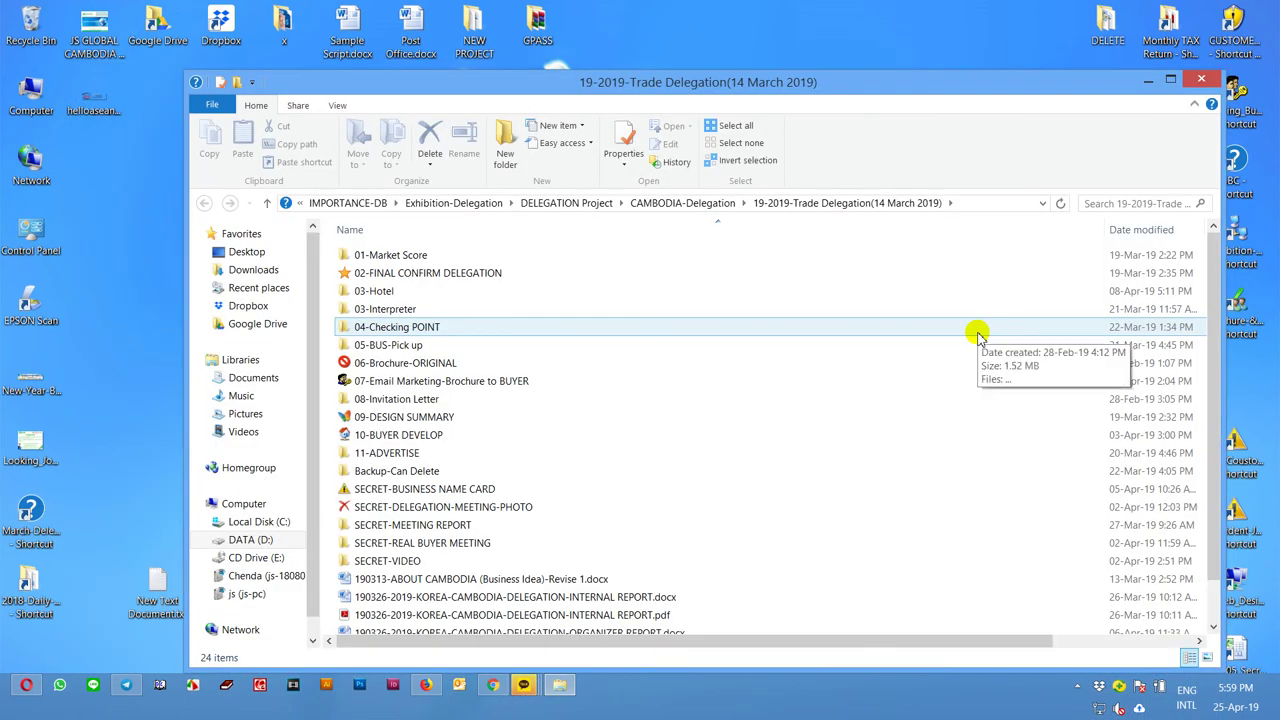
pyautogui.click(1201, 80)
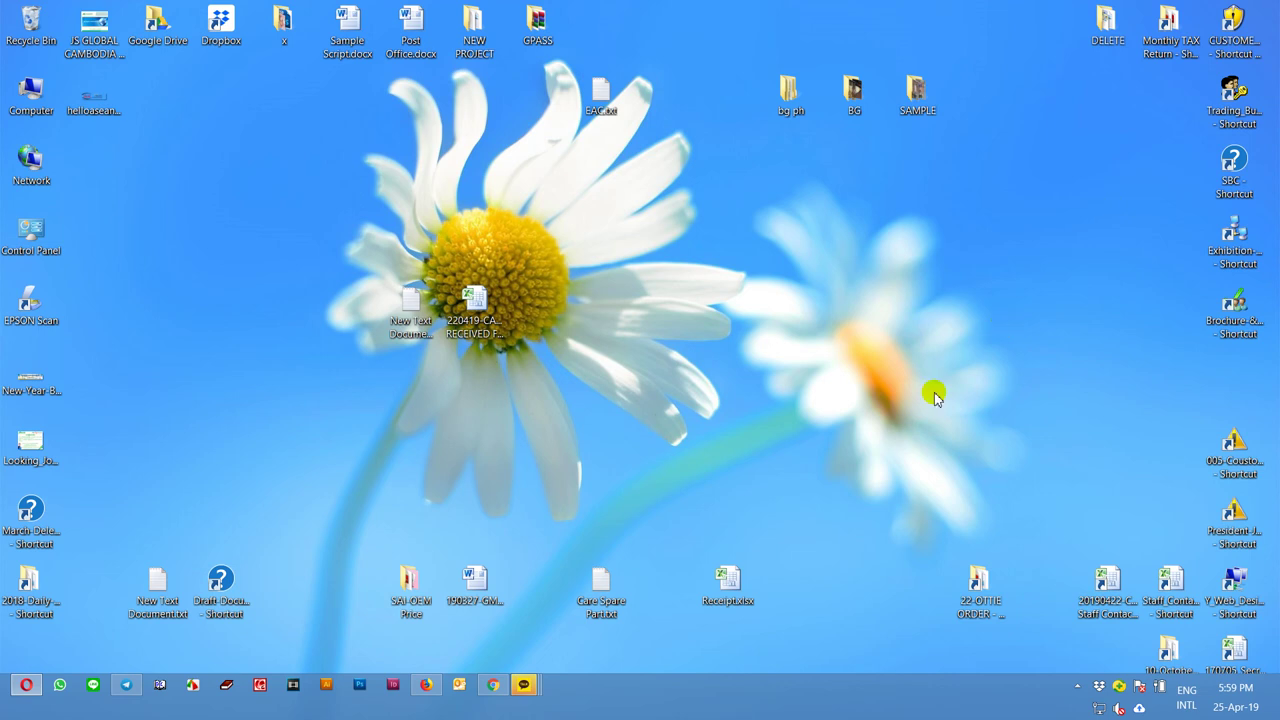
pyautogui.click(266, 687)
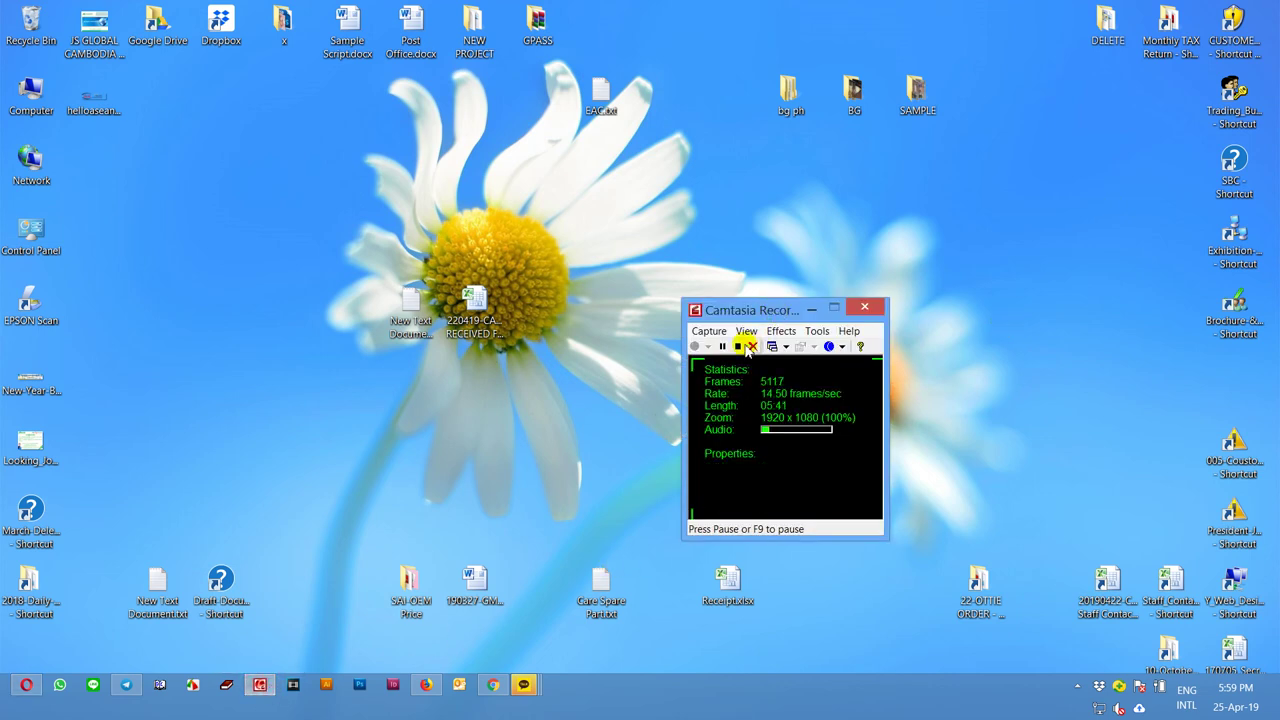